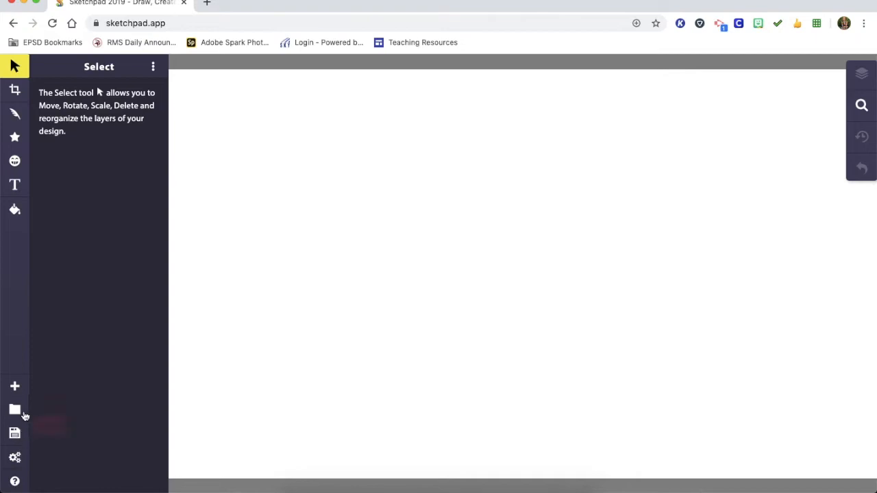
Create a new blank document with a custom size of 1440 × 672 px
click(20, 414)
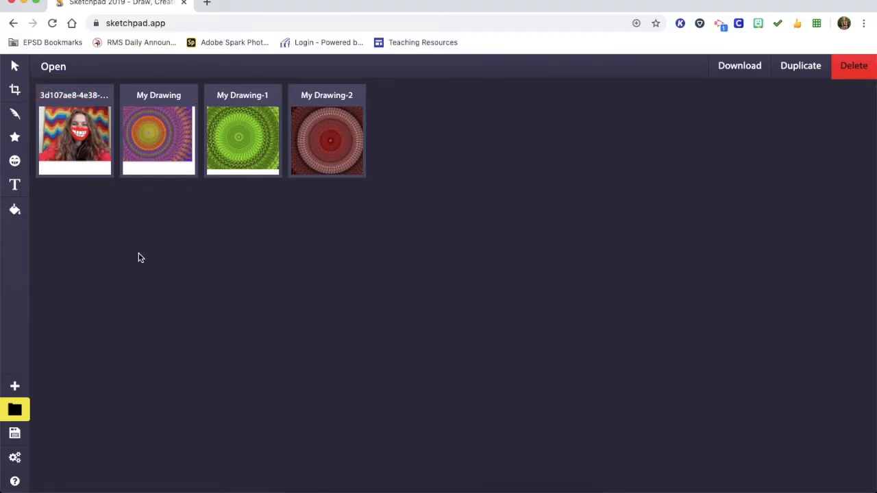
click(16, 388)
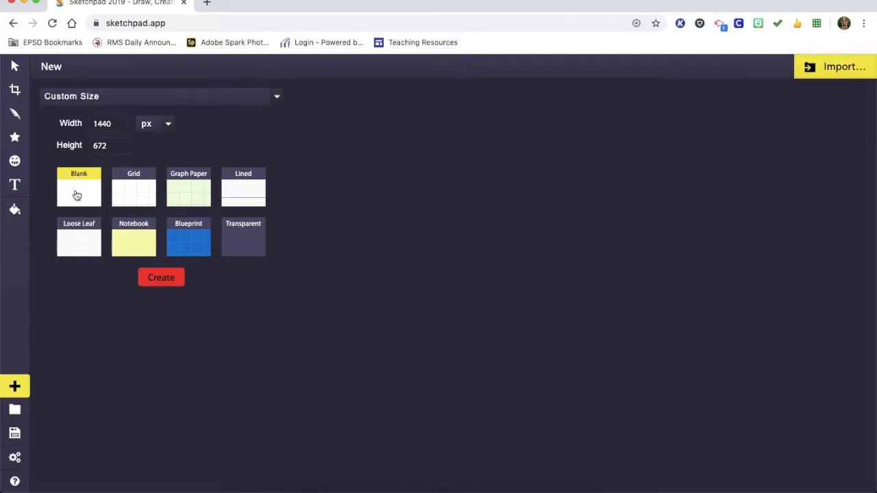
click(170, 278)
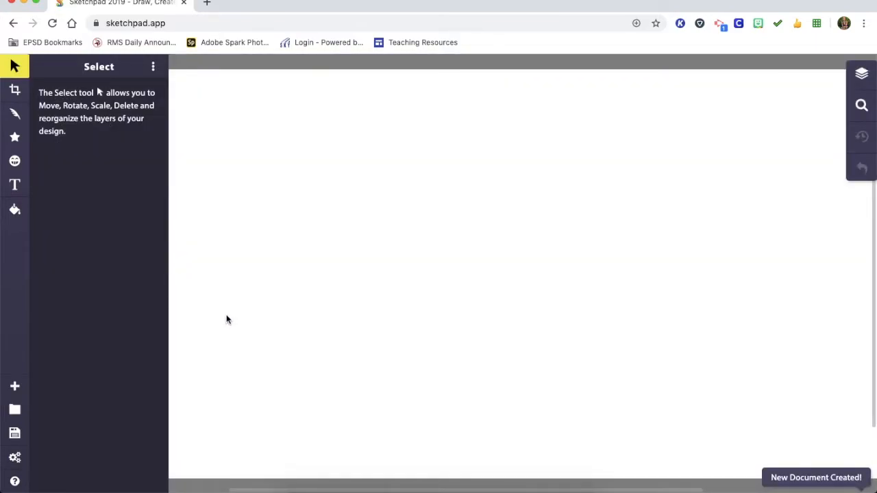
Paint a large looping scribble across the canvas with the Tile Brush, using a black outline and 20 px line width
click(15, 90)
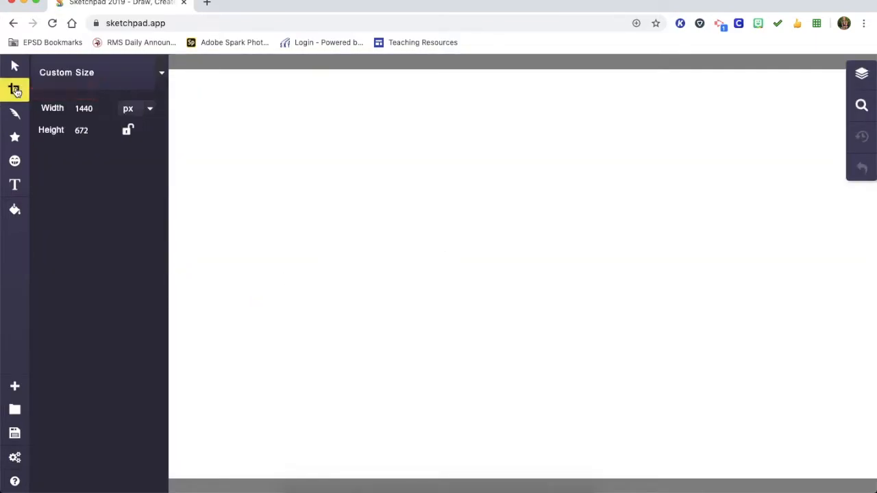
click(15, 114)
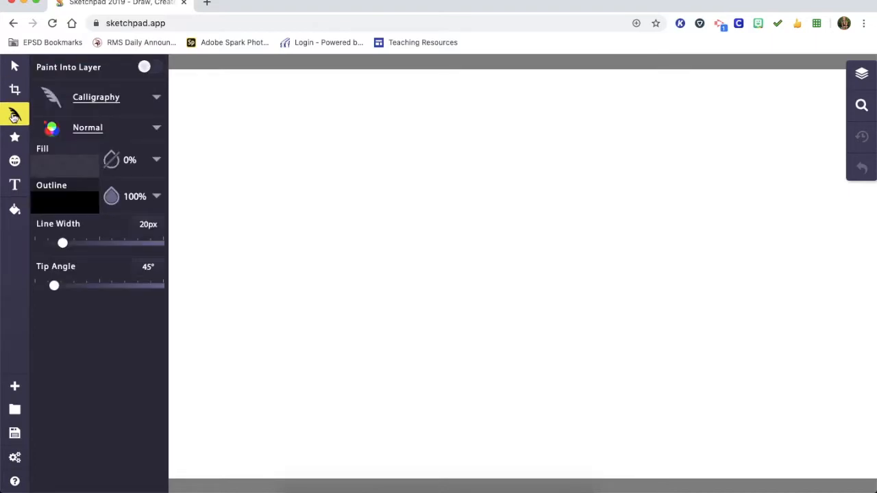
click(126, 105)
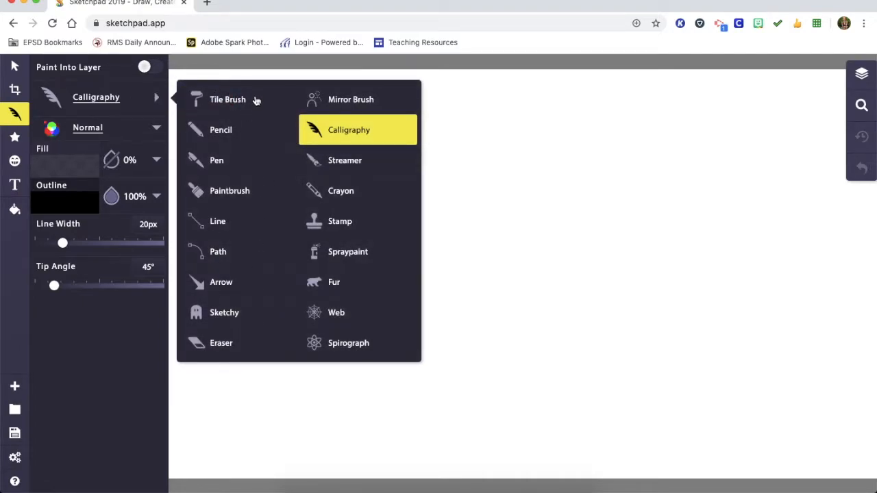
click(233, 100)
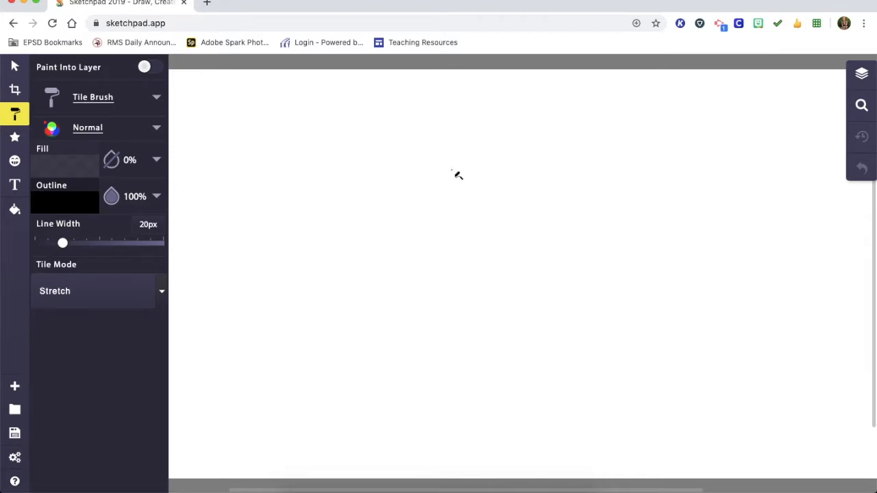
mouse_move(423, 157)
mouse_down()
mouse_move(345, 133)
mouse_move(300, 226)
mouse_move(359, 307)
mouse_move(483, 337)
mouse_move(609, 231)
mouse_move(512, 203)
mouse_move(446, 128)
mouse_move(341, 185)
mouse_up()
mouse_move(295, 209)
mouse_down()
mouse_move(482, 216)
mouse_move(617, 248)
mouse_move(711, 367)
mouse_move(466, 253)
mouse_move(229, 338)
mouse_move(323, 235)
mouse_move(470, 324)
mouse_move(431, 203)
mouse_move(509, 417)
mouse_move(570, 227)
mouse_move(413, 353)
mouse_move(258, 254)
mouse_move(424, 301)
mouse_move(610, 371)
mouse_move(633, 204)
mouse_move(471, 227)
mouse_move(312, 122)
mouse_move(468, 187)
mouse_move(596, 157)
mouse_move(835, 255)
mouse_move(697, 328)
mouse_move(515, 283)
mouse_move(310, 287)
mouse_move(261, 221)
mouse_up()
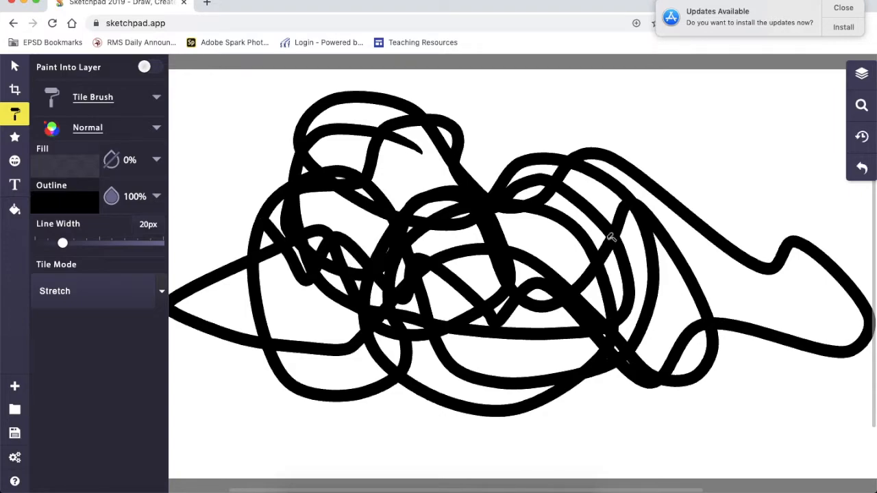
Hide the Tile Brush layer and show it again
click(861, 74)
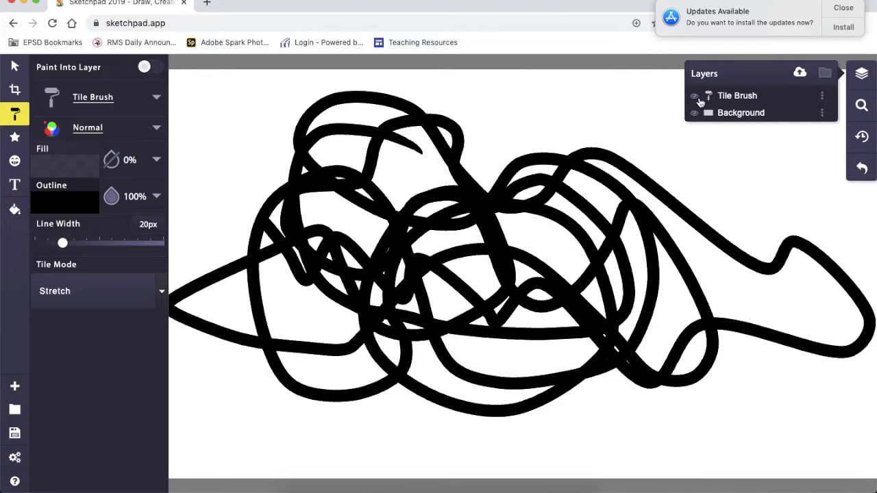
click(695, 97)
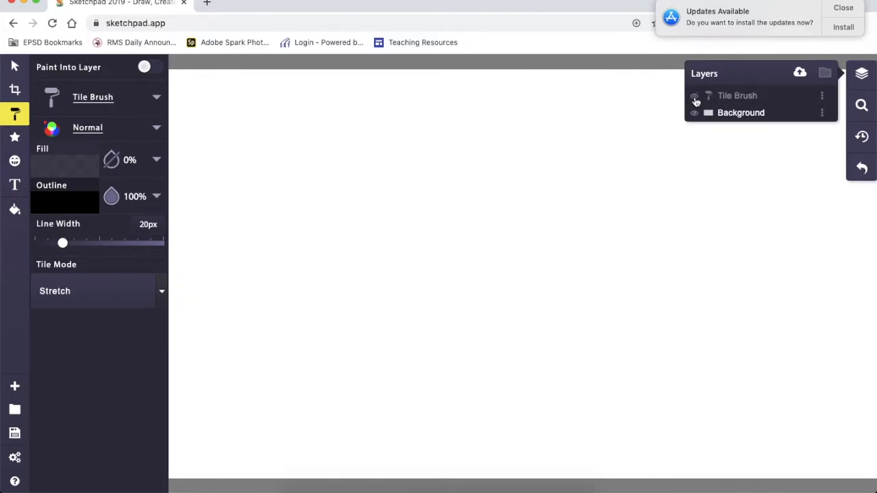
click(695, 99)
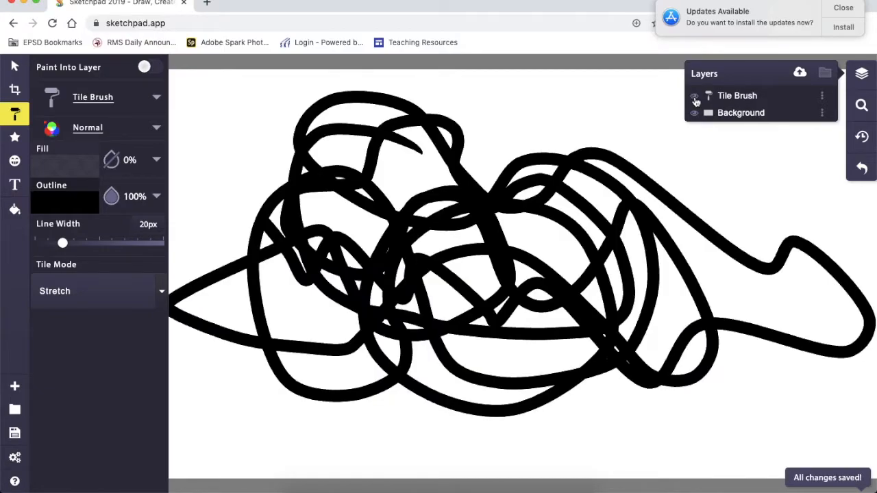
Erase a curved strip from top to bottom through the scribble using the Eraser with an 88 px line width
click(101, 99)
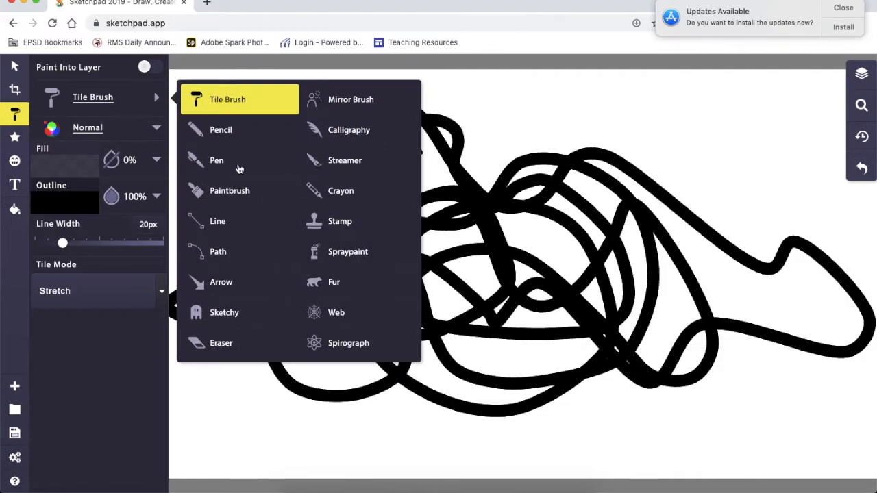
click(221, 347)
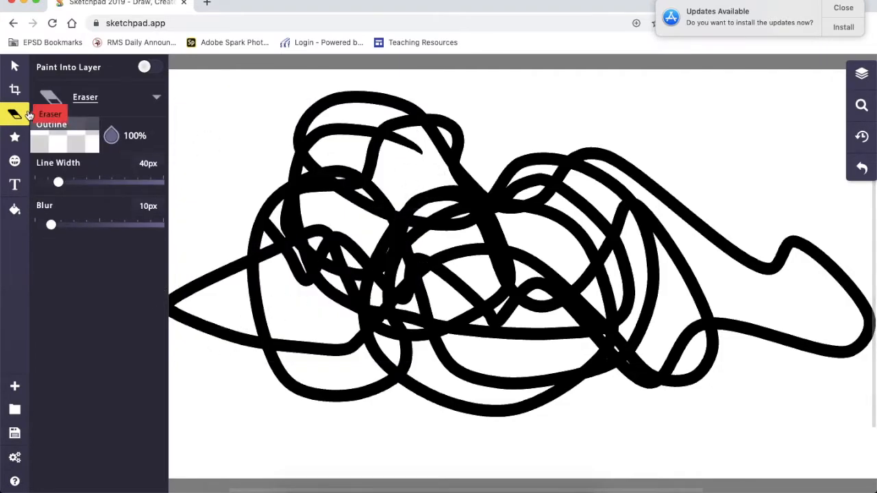
drag(59, 183, 81, 183)
mouse_move(629, 103)
mouse_down()
mouse_move(495, 156)
mouse_move(420, 401)
mouse_move(473, 473)
mouse_up()
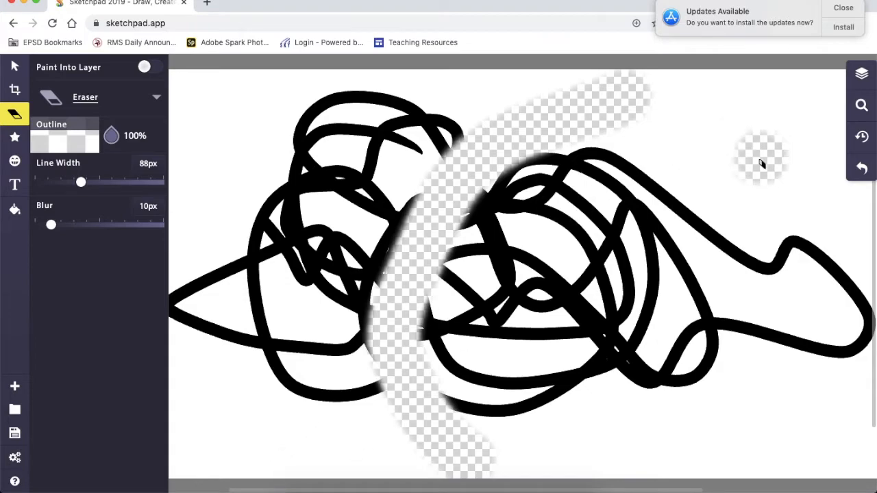
Toggle the Eraser layer's visibility off and on, and delete that layer
click(873, 82)
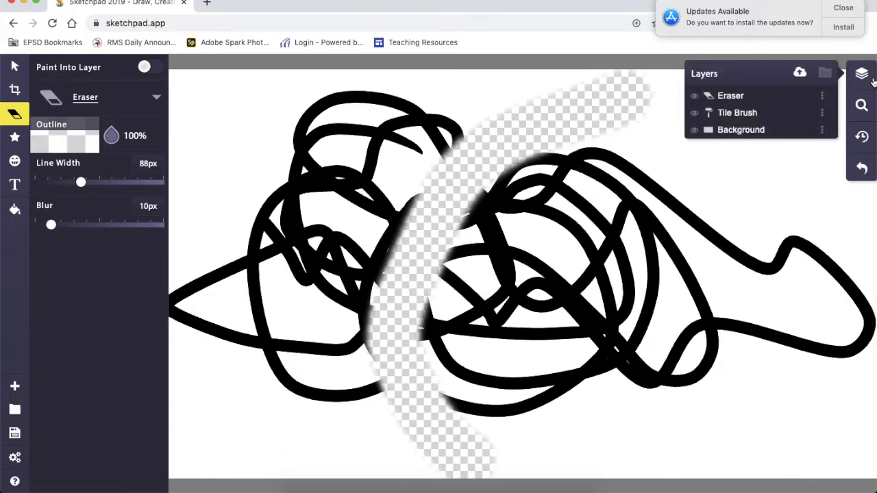
click(696, 98)
click(695, 98)
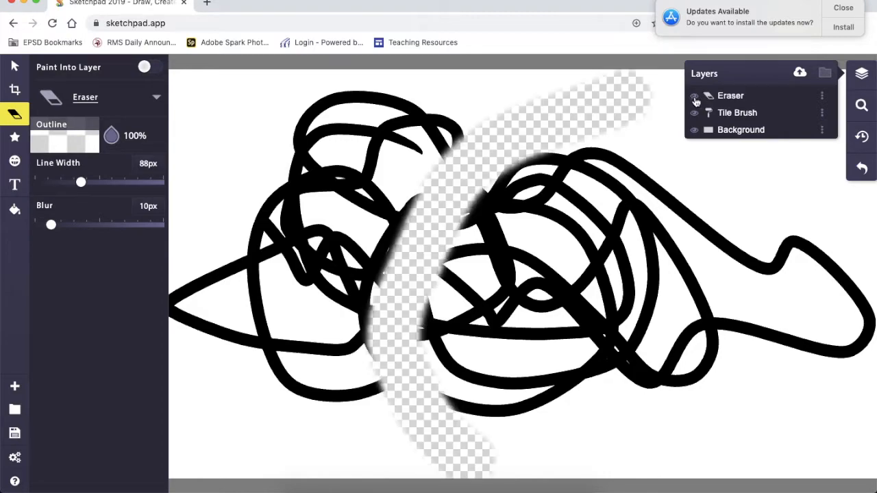
click(822, 97)
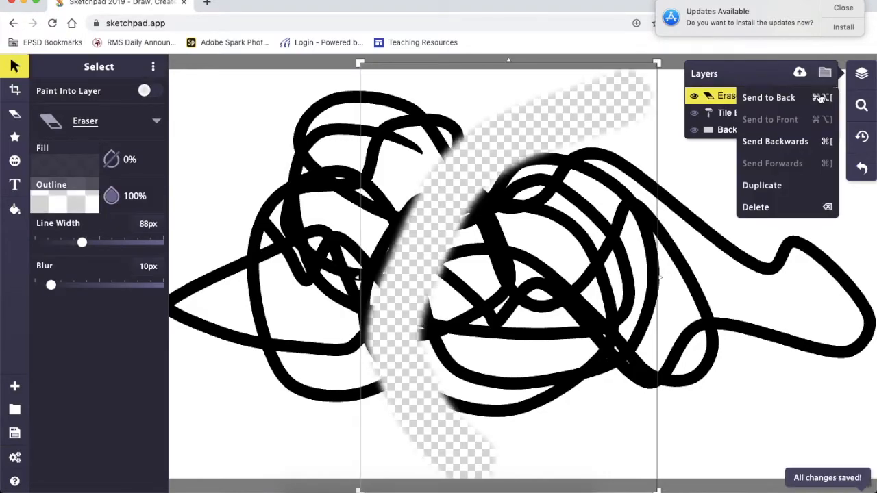
click(788, 211)
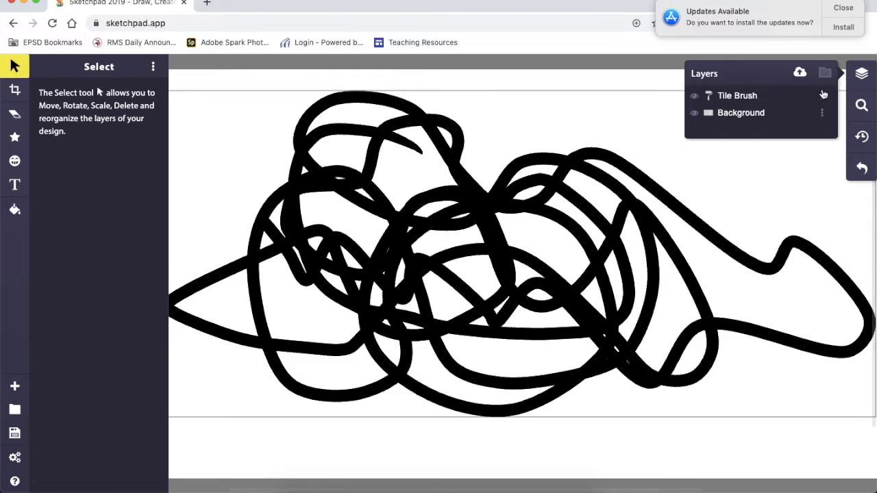
Try to reorder the Tile Brush layer with Send to Back and Send Backwards
click(823, 98)
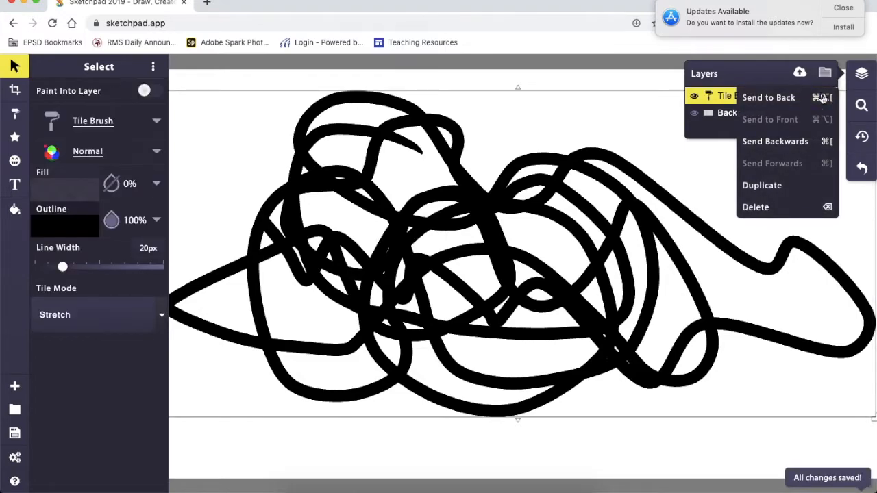
click(758, 101)
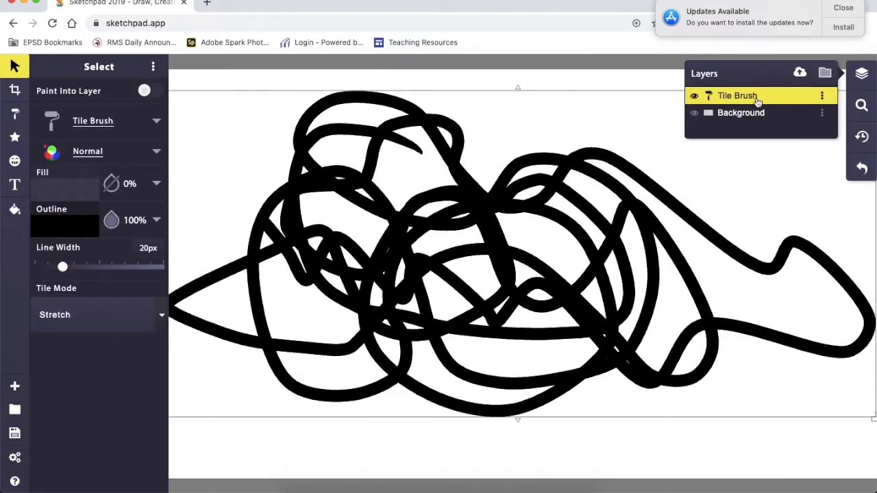
click(824, 97)
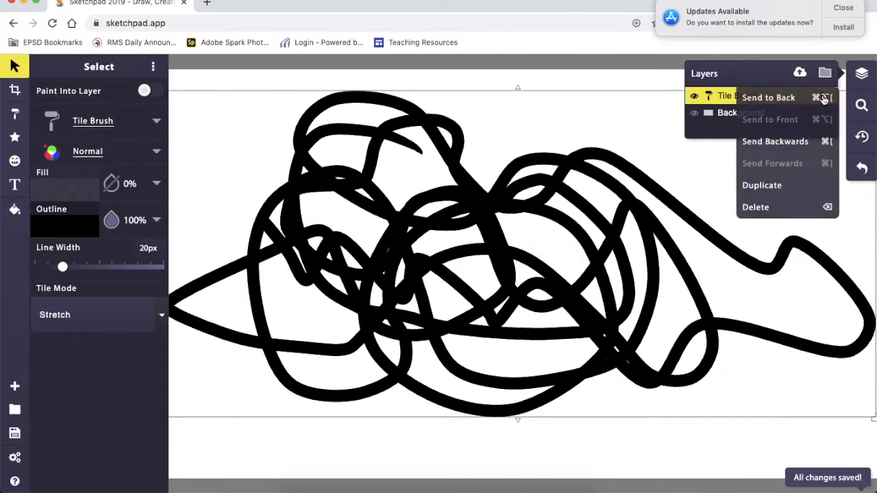
click(798, 145)
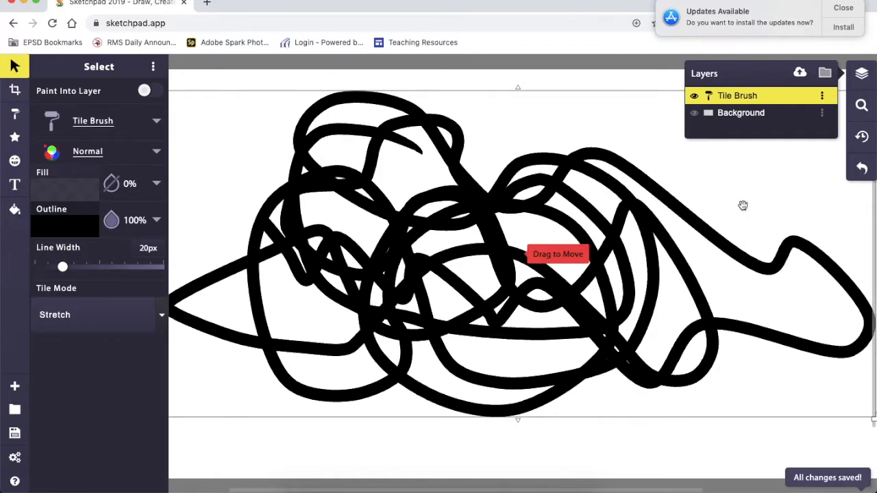
Recolor the scribble's outline with ff5b5b and a yellow-green-cyan linear gradient, toggling its layer's visibility to redraw it
click(64, 227)
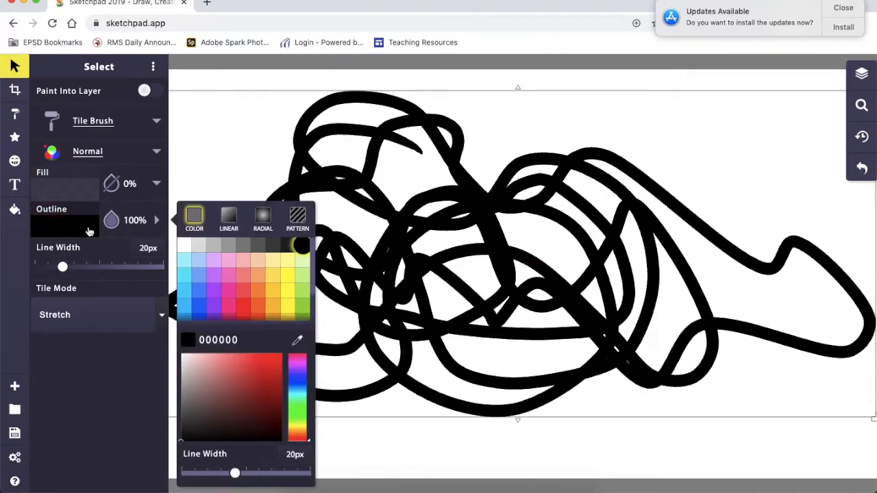
click(245, 291)
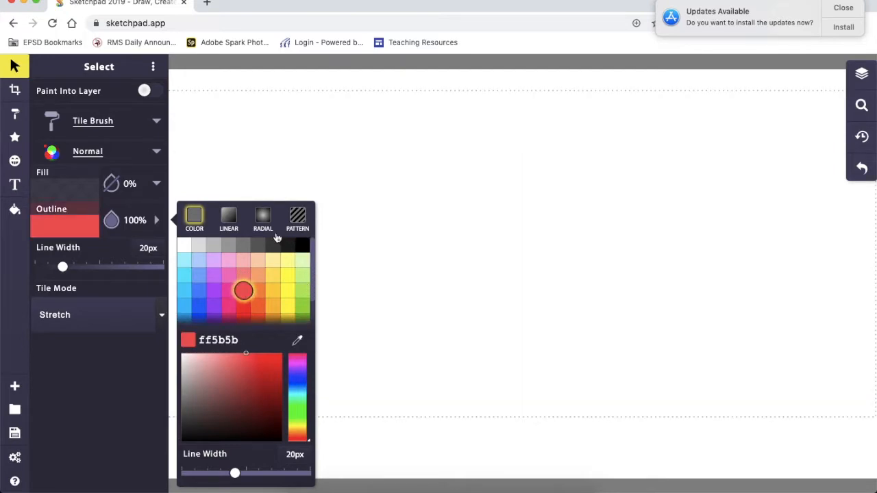
click(229, 219)
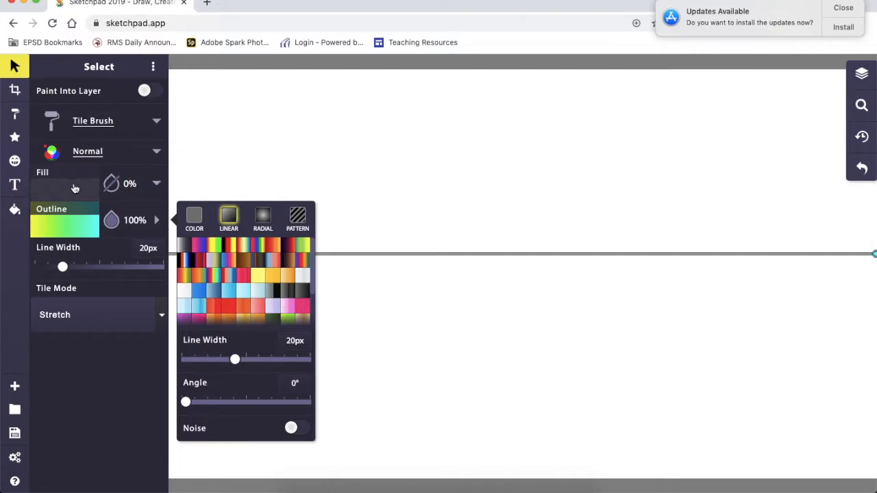
click(480, 116)
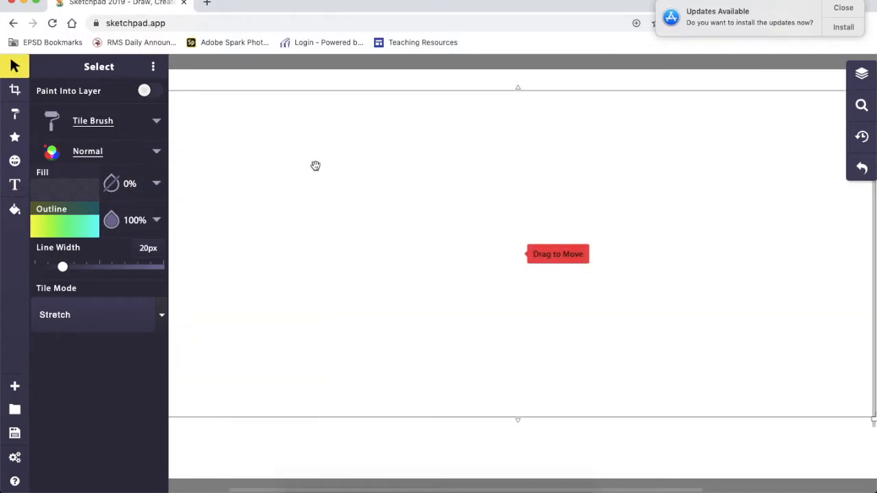
click(860, 71)
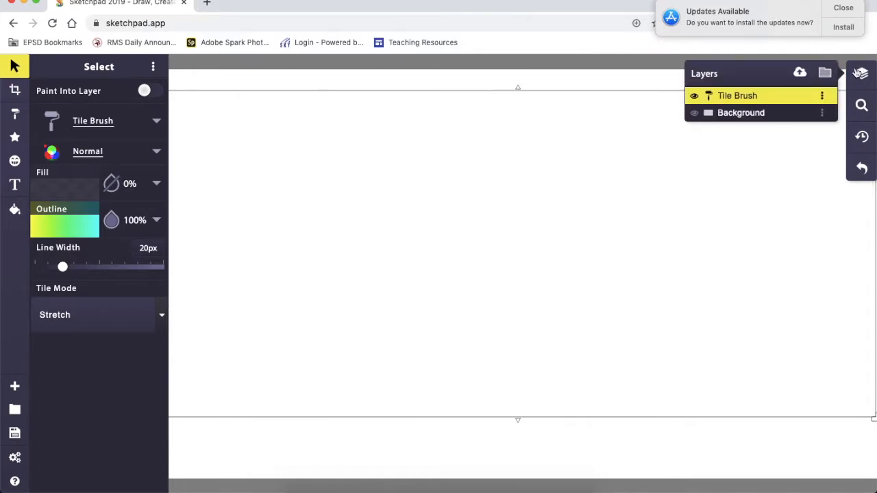
click(693, 96)
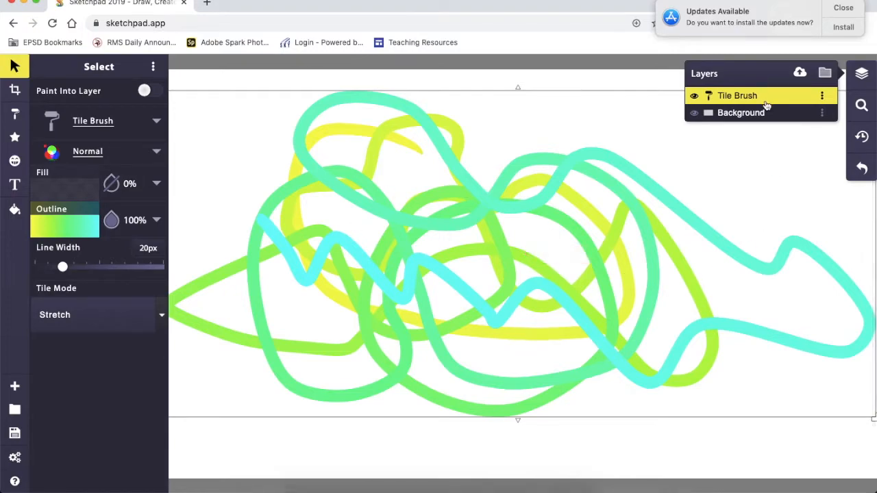
Apply a gray-to-black linear gradient to the scribble's outline, toggle its layer's visibility to redraw it, and deselect it
click(59, 232)
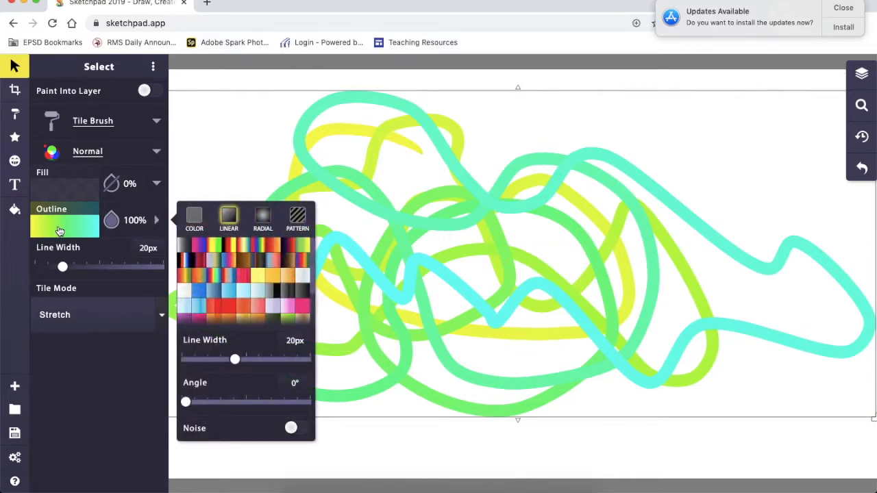
click(301, 292)
click(752, 172)
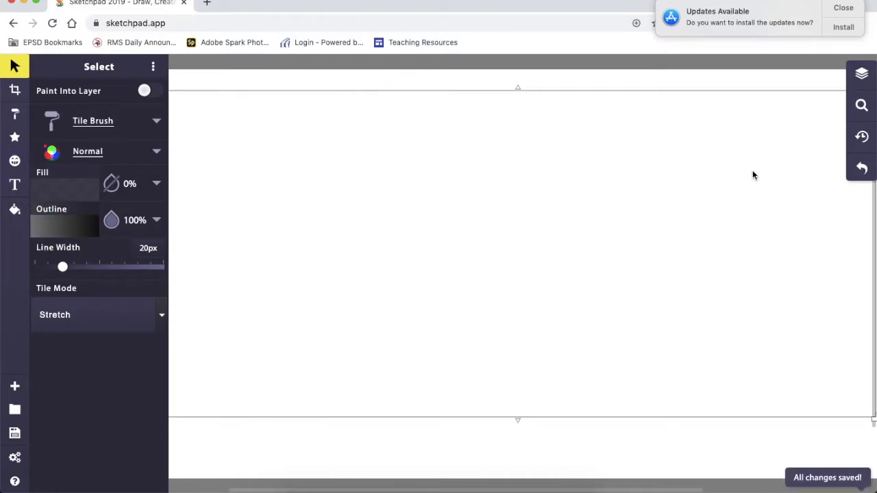
click(862, 74)
click(695, 97)
click(695, 97)
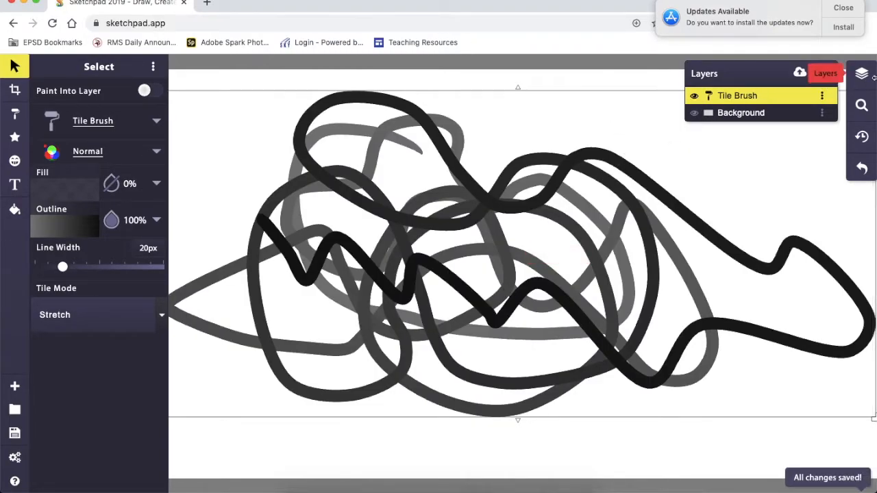
click(634, 81)
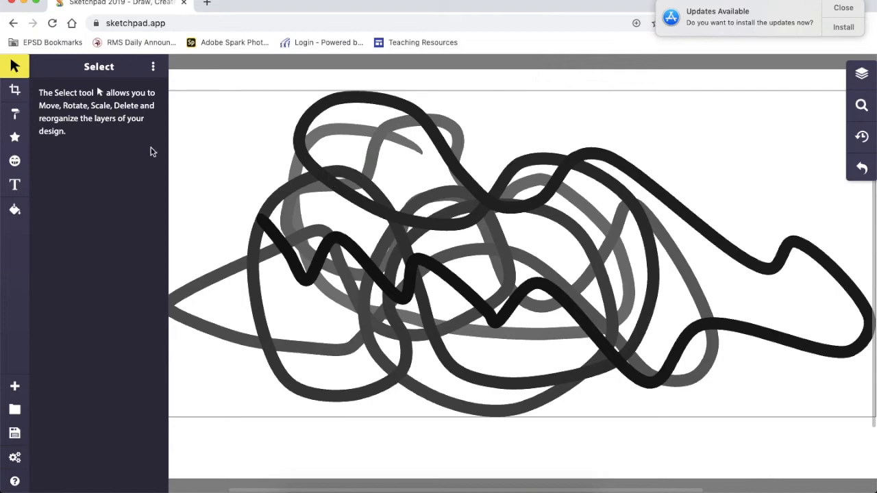
Set the Tile Brush outline for new strokes to the pink-to-blue linear gradient
click(15, 116)
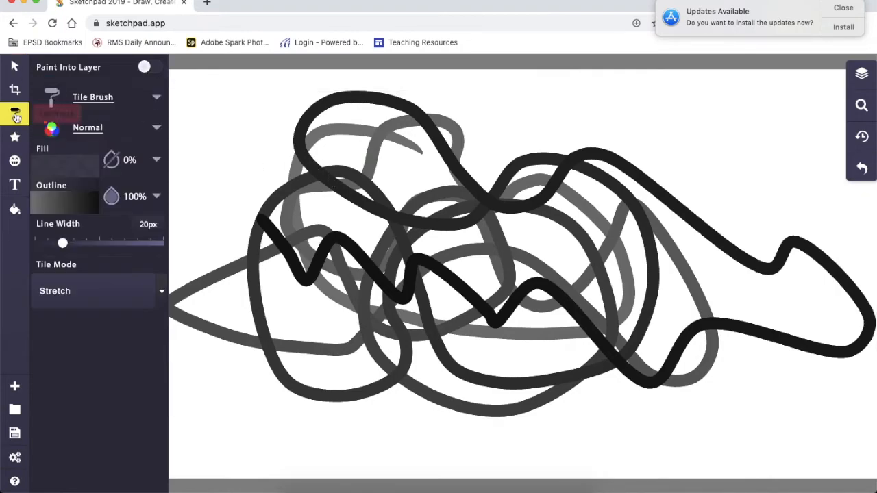
click(68, 199)
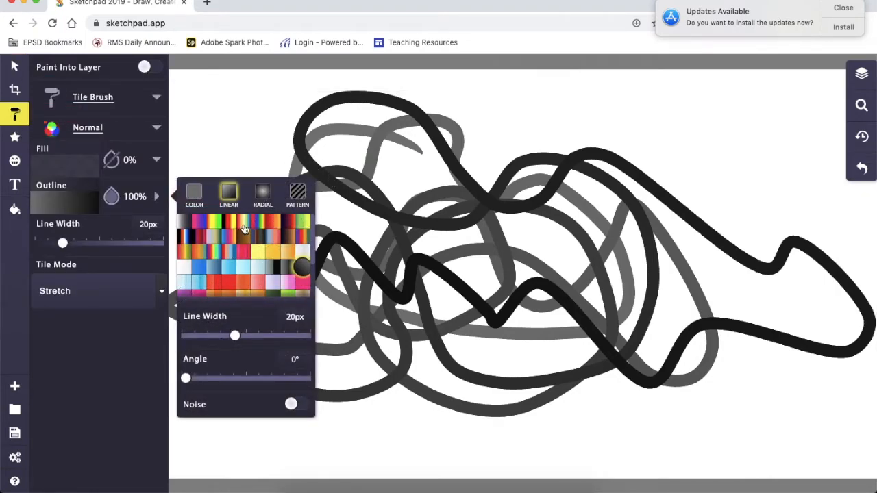
click(240, 224)
click(201, 229)
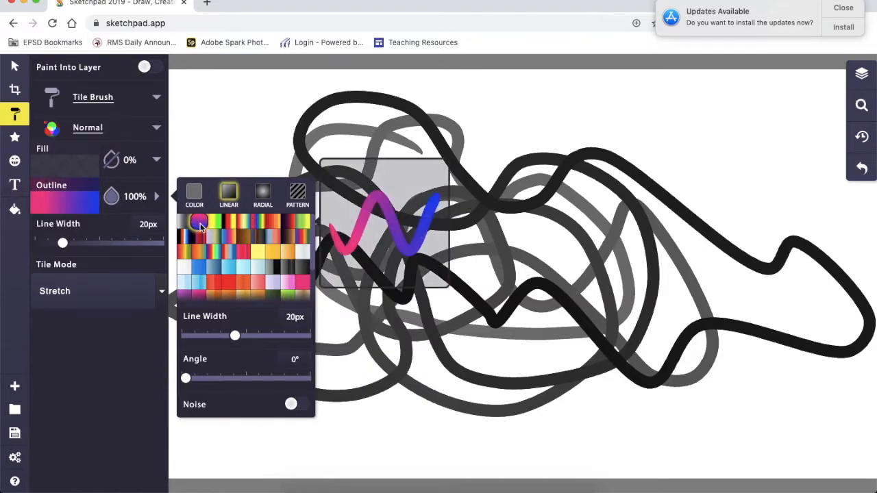
Paint a long winding pink-to-blue stroke across the canvas over the gray-black scribble
click(245, 102)
mouse_move(244, 102)
mouse_down()
mouse_move(327, 123)
mouse_move(272, 226)
mouse_move(306, 312)
mouse_move(434, 171)
mouse_move(500, 277)
mouse_move(434, 376)
mouse_move(622, 325)
mouse_move(660, 193)
mouse_move(700, 383)
mouse_move(856, 351)
mouse_move(843, 227)
mouse_move(709, 149)
mouse_up()
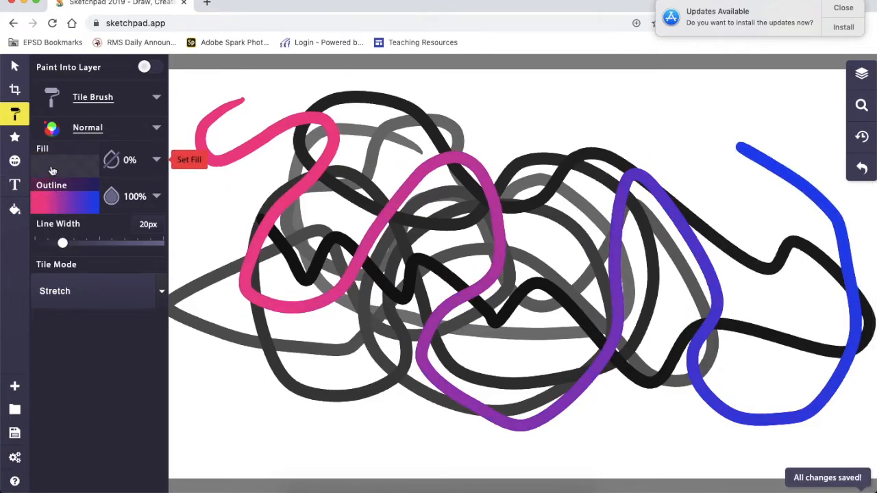
Set the Tile Brush outline to solid lime green and the fill to ff3737, and paint a large wavy stroke diagonally across the canvas
click(63, 199)
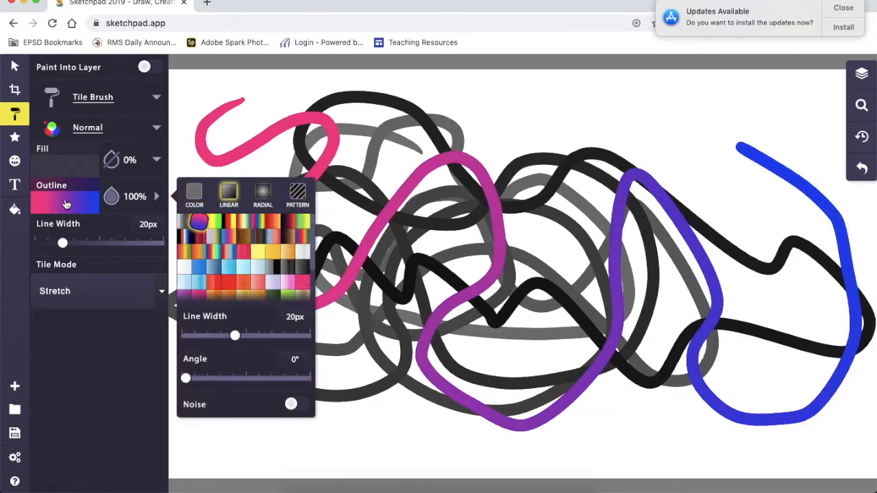
click(197, 195)
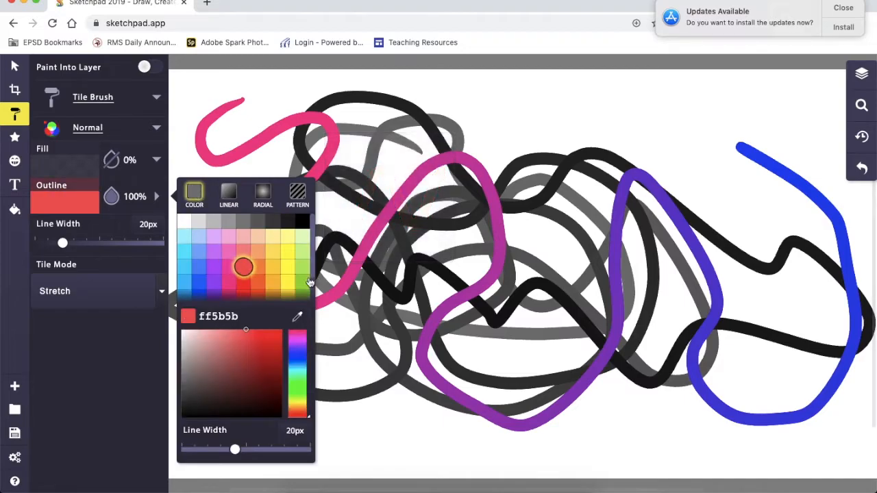
click(301, 282)
click(83, 167)
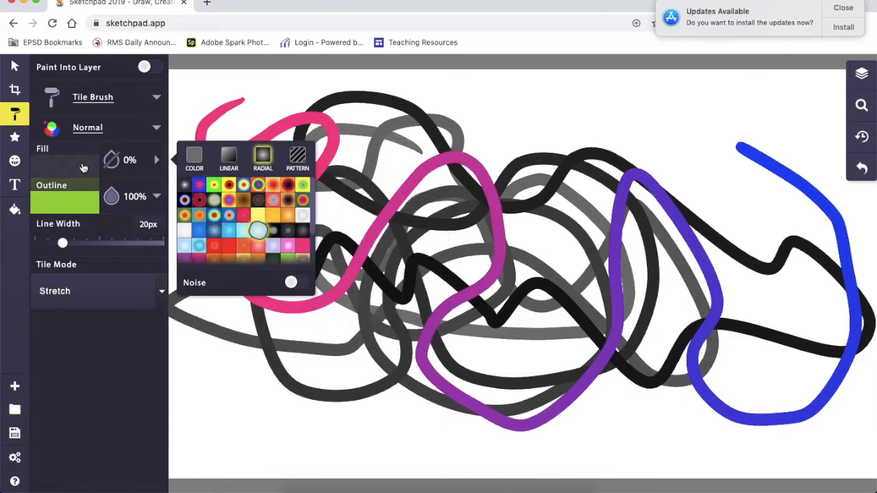
click(195, 158)
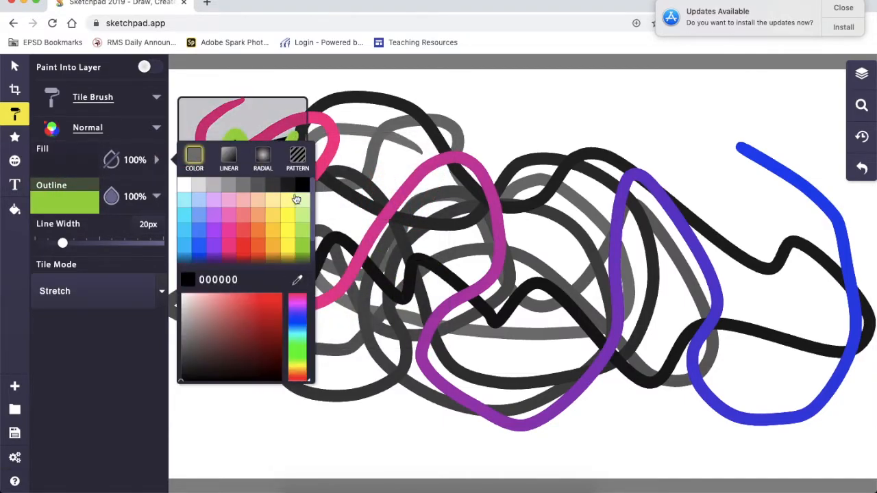
click(244, 240)
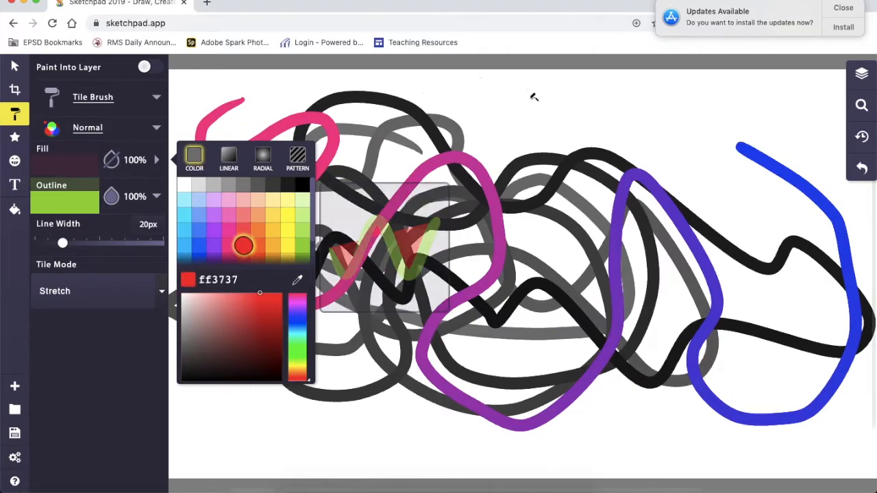
mouse_move(795, 112)
mouse_down()
mouse_move(692, 103)
mouse_move(685, 271)
mouse_move(424, 250)
mouse_move(384, 406)
mouse_up()
mouse_move(293, 324)
mouse_down()
mouse_move(224, 369)
mouse_move(223, 405)
mouse_up()
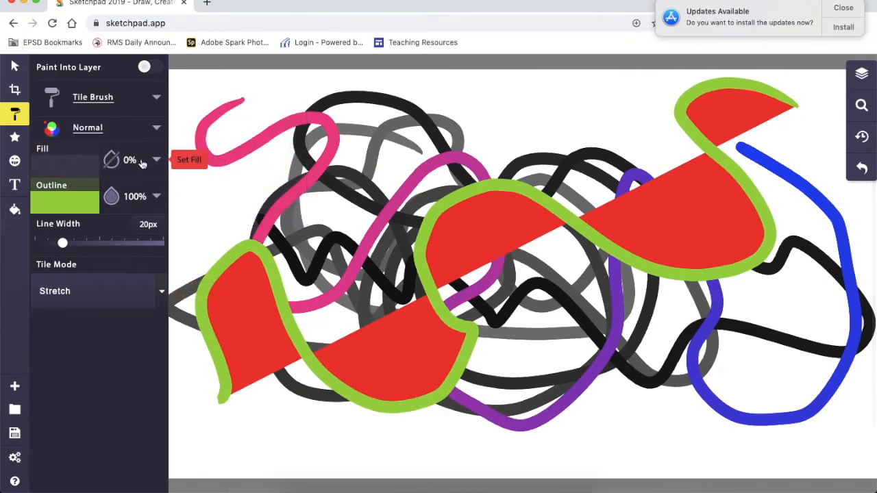
Reorder the red-filled stroke's layer with Send Backwards and Send to Back
click(863, 74)
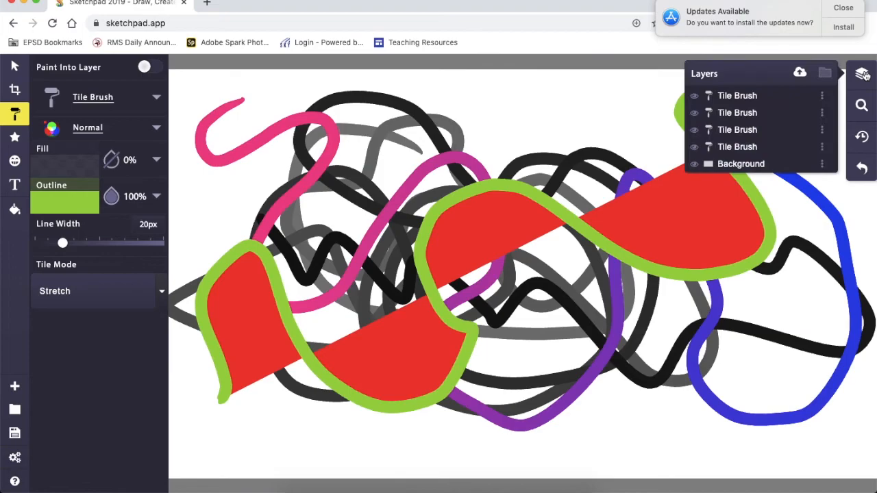
click(825, 101)
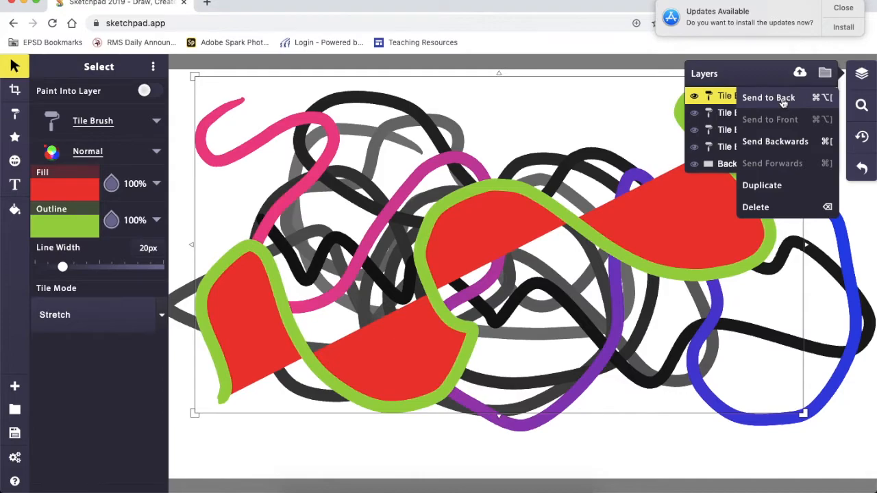
click(785, 142)
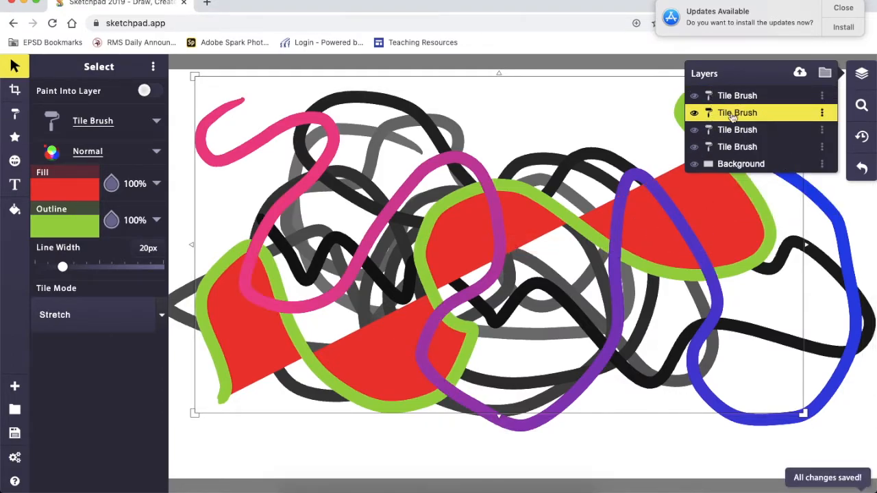
click(822, 113)
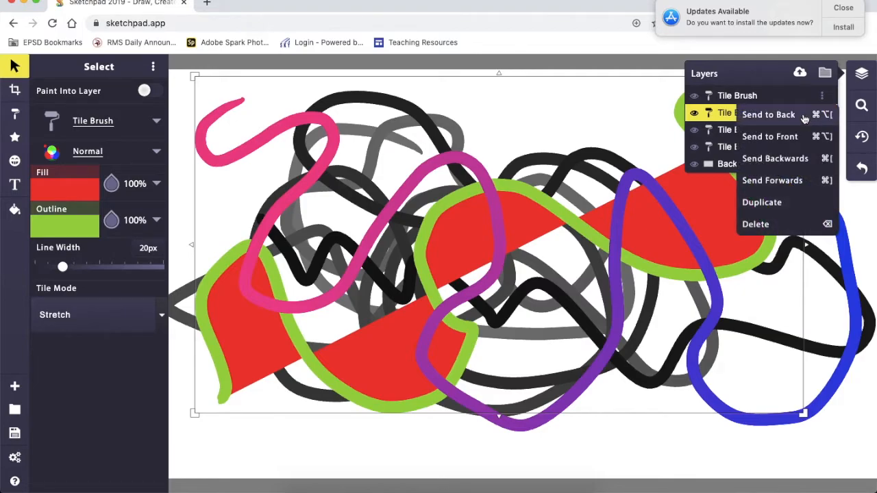
click(768, 114)
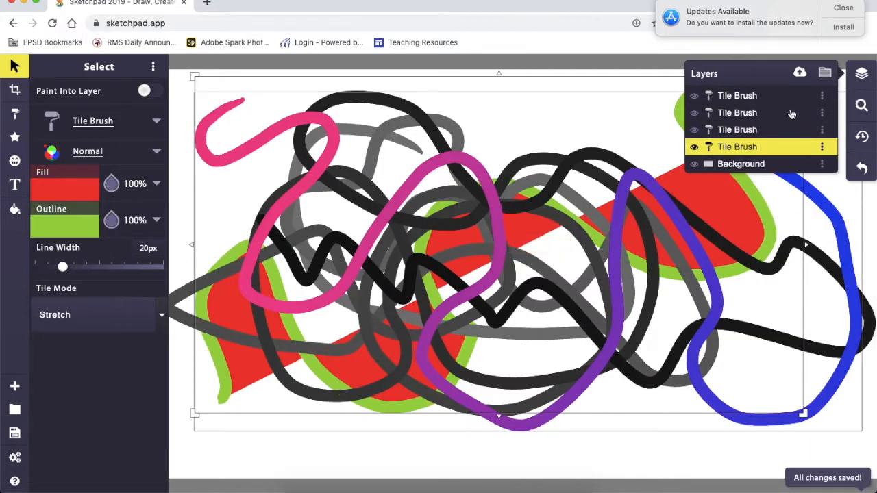
Delete the pink-to-blue stroke's layer and the Tile Brush layer directly beneath it
click(823, 96)
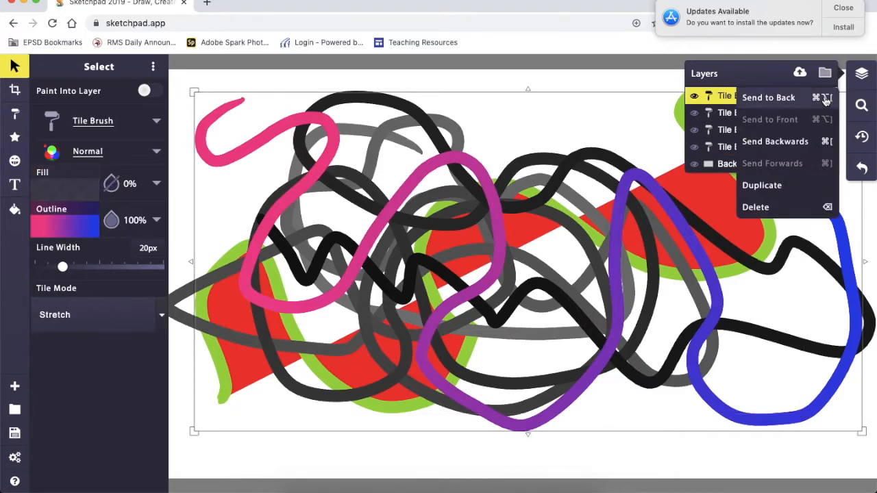
click(795, 208)
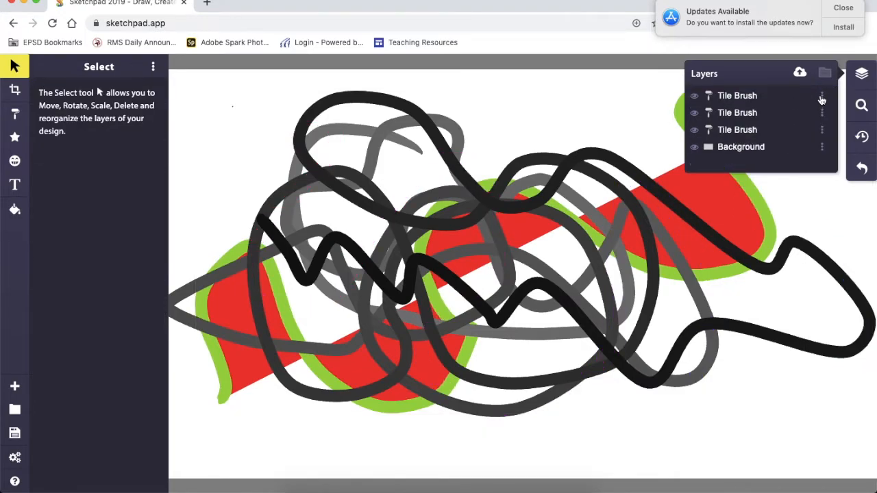
click(822, 98)
click(795, 205)
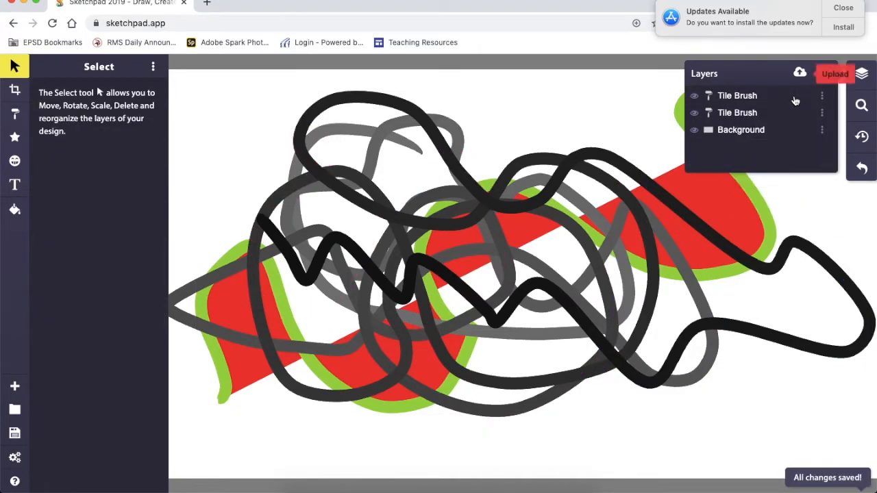
Duplicate the gray-black scribble's layer and shift the copy slightly to the left of the original
click(792, 97)
click(823, 98)
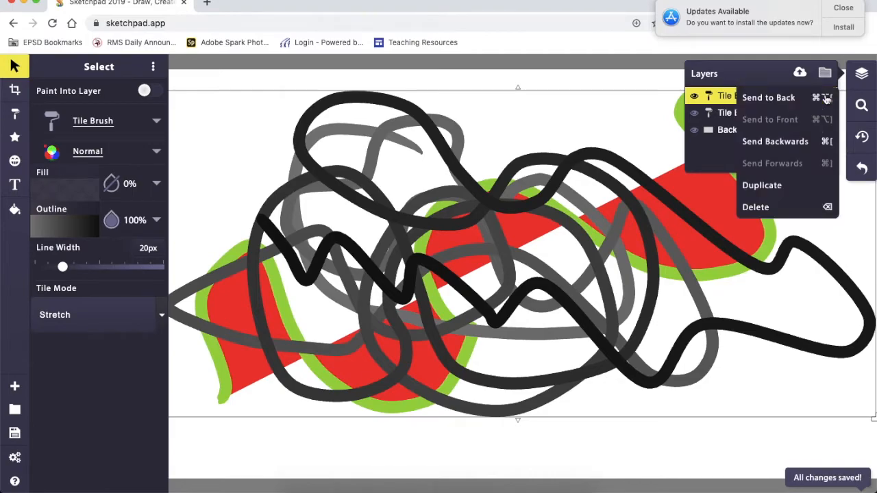
click(792, 186)
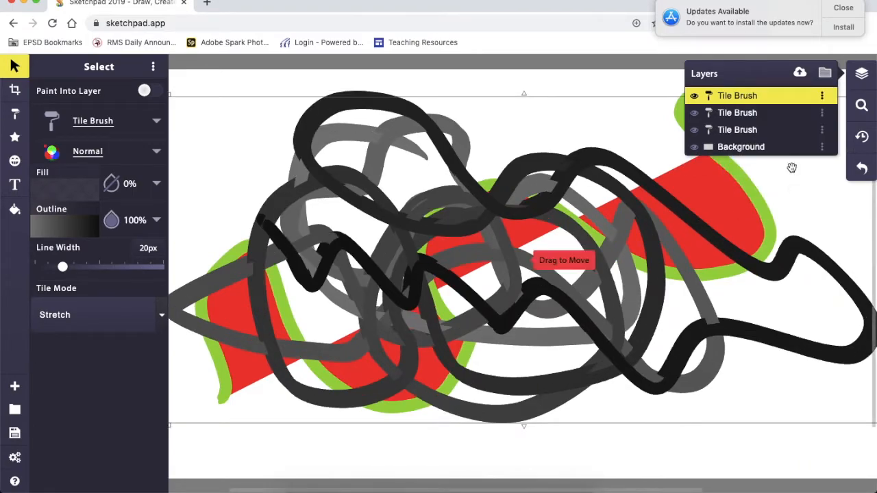
mouse_move(455, 134)
mouse_down()
mouse_move(450, 175)
mouse_move(294, 141)
mouse_move(313, 101)
mouse_move(606, 229)
mouse_move(621, 129)
mouse_move(309, 107)
mouse_move(416, 163)
mouse_move(428, 127)
mouse_move(278, 125)
mouse_move(448, 131)
mouse_move(439, 133)
mouse_up()
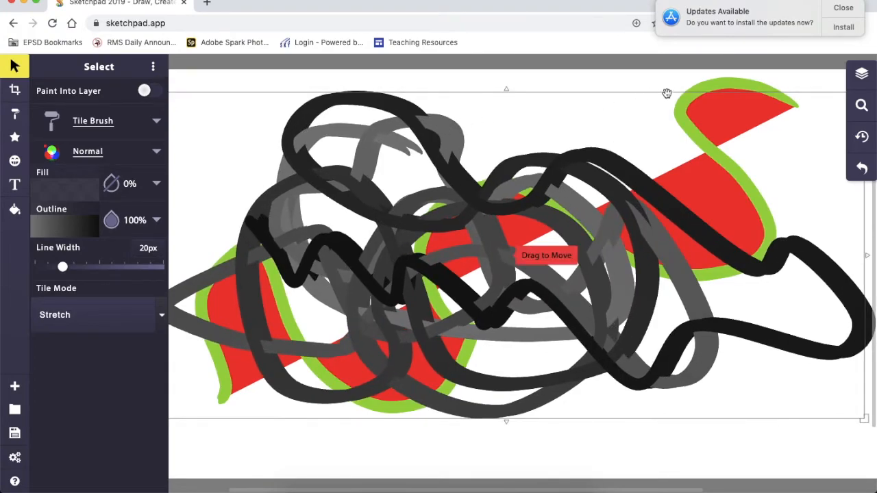
Delete the scribble's copy, the original scribble and the red-filled stroke, keeping only the Background layer
click(859, 78)
click(823, 95)
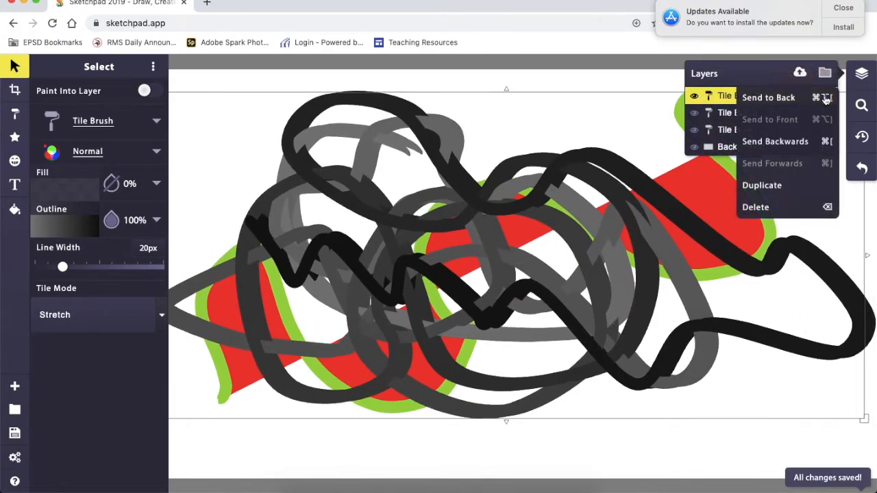
click(799, 208)
click(827, 98)
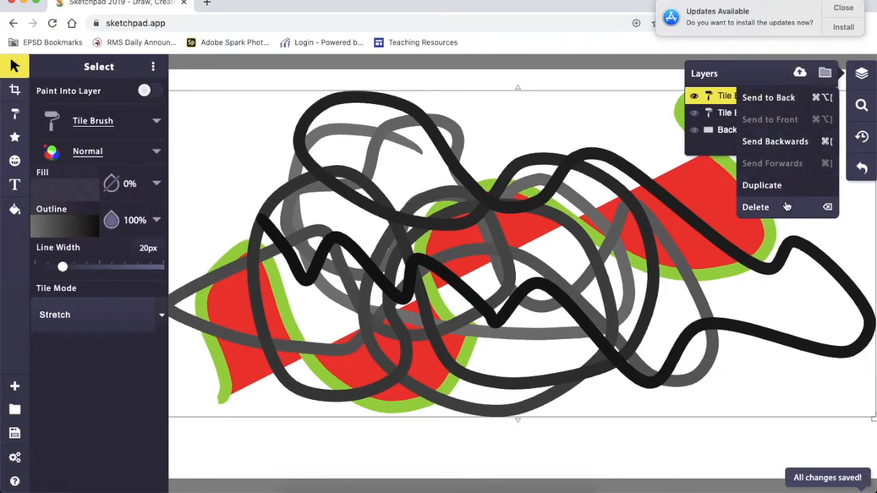
key(BackSpace)
click(822, 100)
click(782, 212)
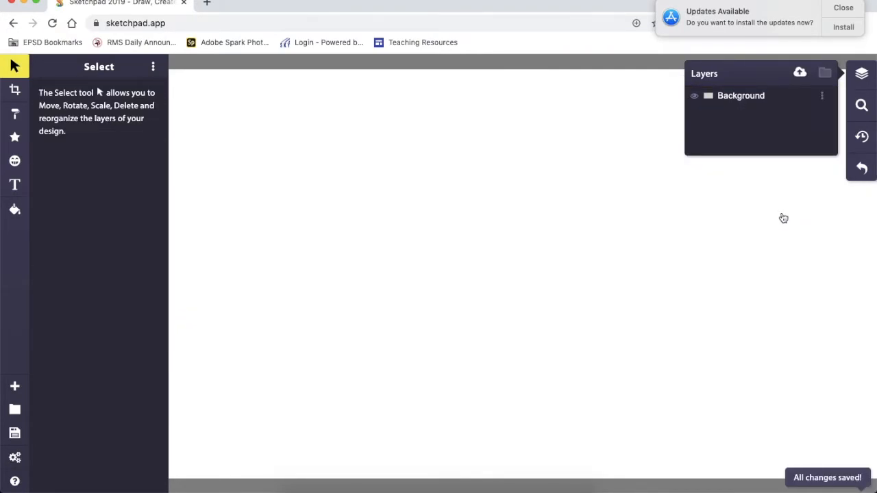
Set the Tile Brush to 0% fill, 49px line width and Mirrored Repeat tile mode, and paint several thick green strokes
click(9, 120)
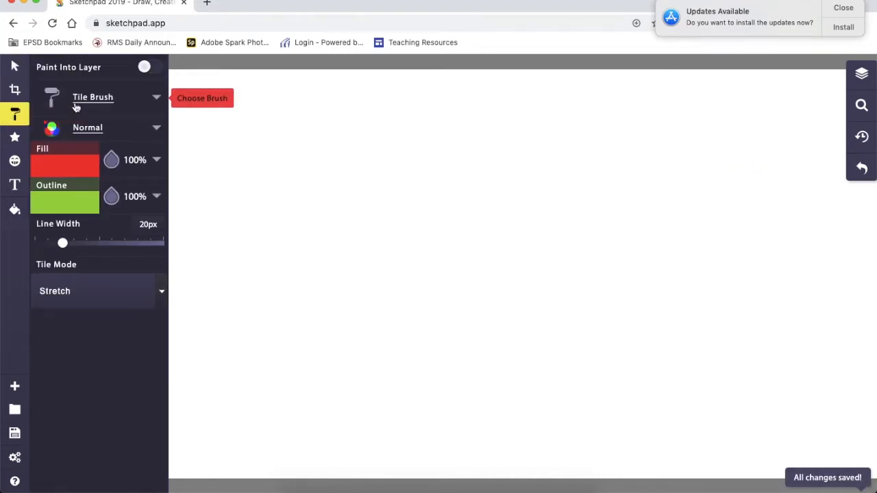
click(96, 98)
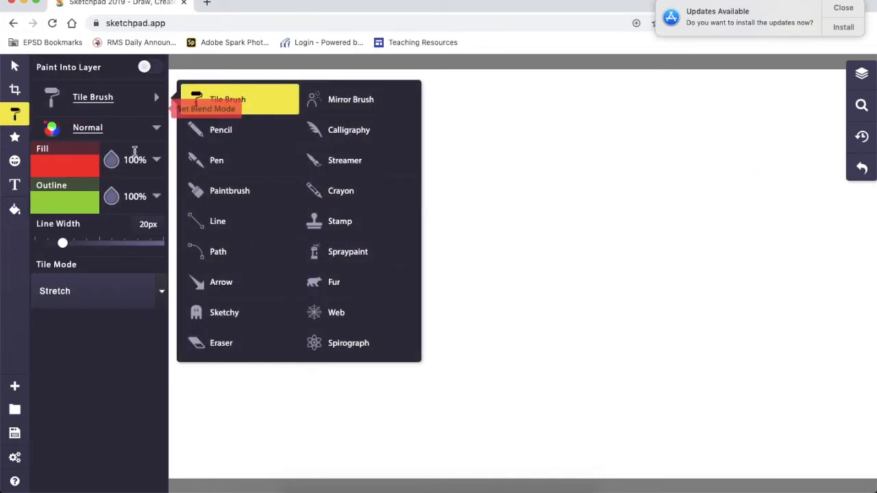
click(111, 159)
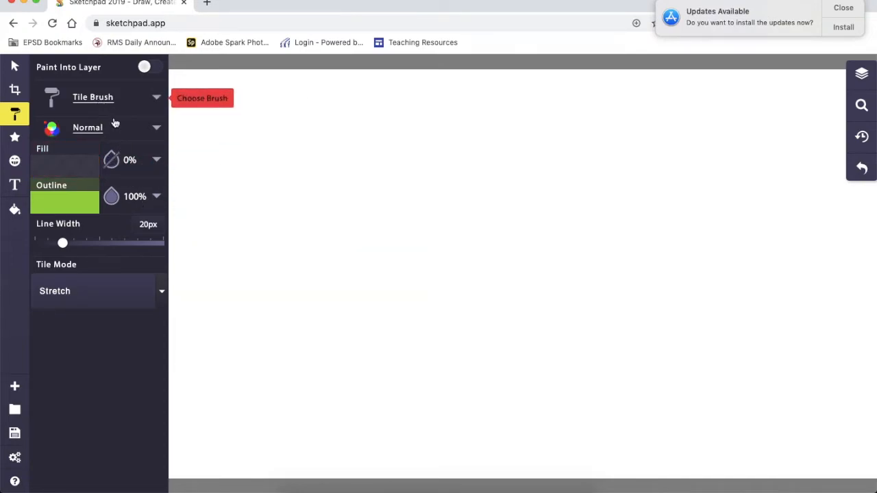
mouse_move(64, 243)
mouse_down()
mouse_move(153, 251)
mouse_move(61, 257)
mouse_move(144, 256)
mouse_move(98, 256)
mouse_up()
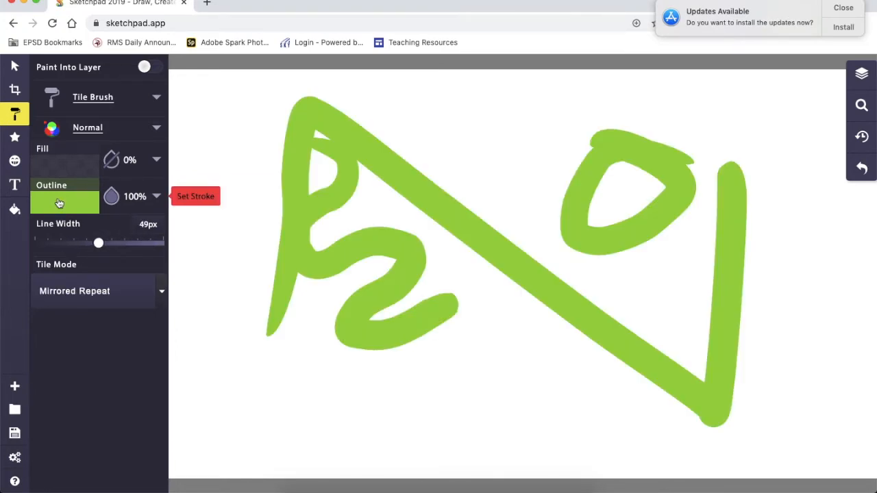
Try the Lighten blend mode for the Tile Brush, and restore it to Normal
click(120, 106)
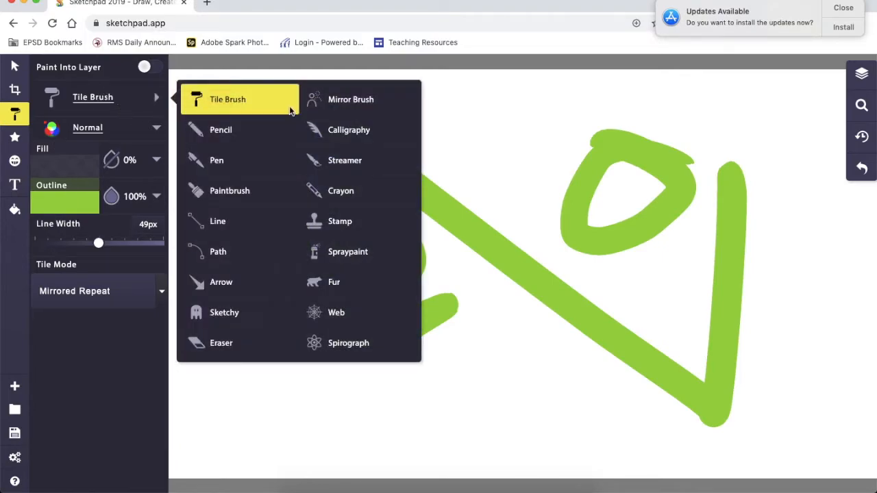
click(121, 133)
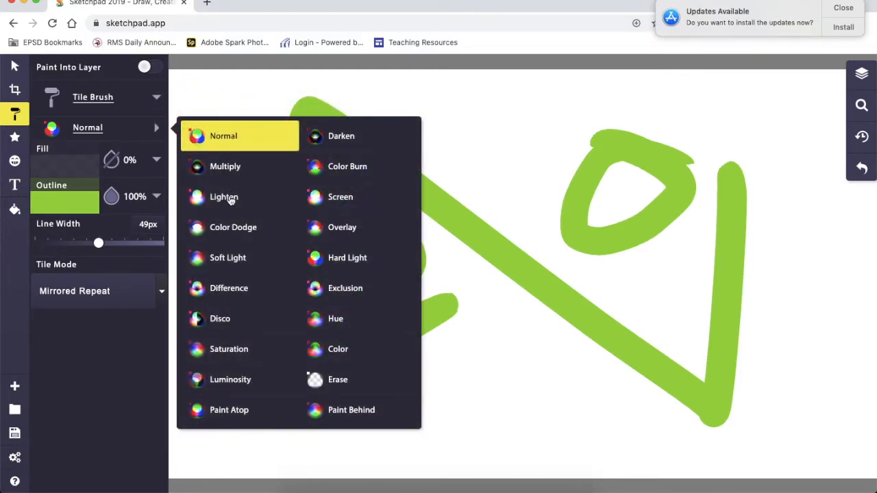
click(231, 199)
click(117, 131)
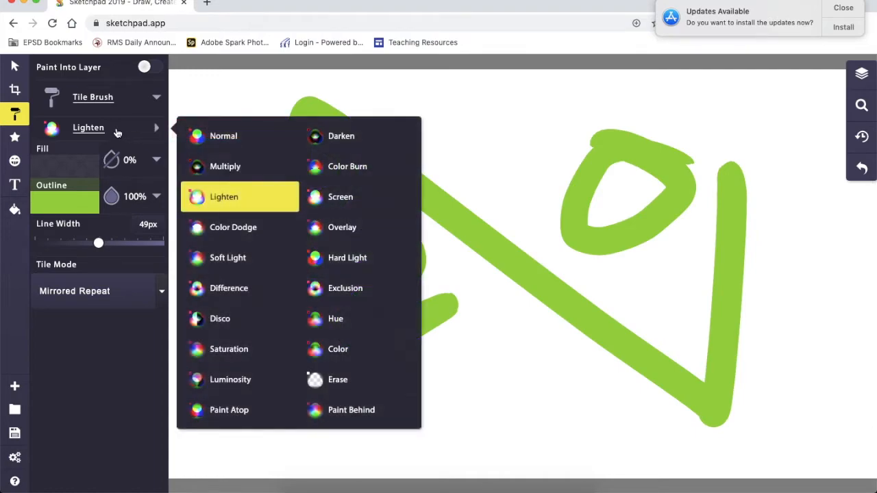
click(219, 137)
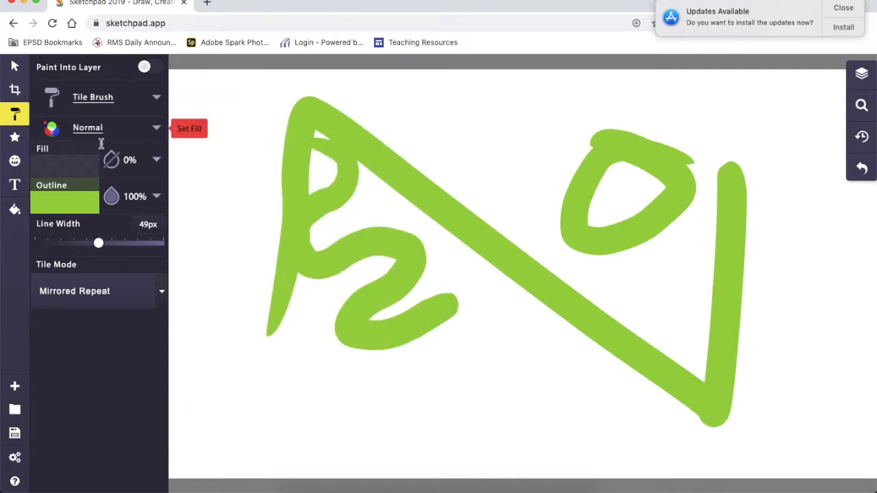
Place the wolf clipart on the canvas, overlapping the green strokes on the left half
click(15, 138)
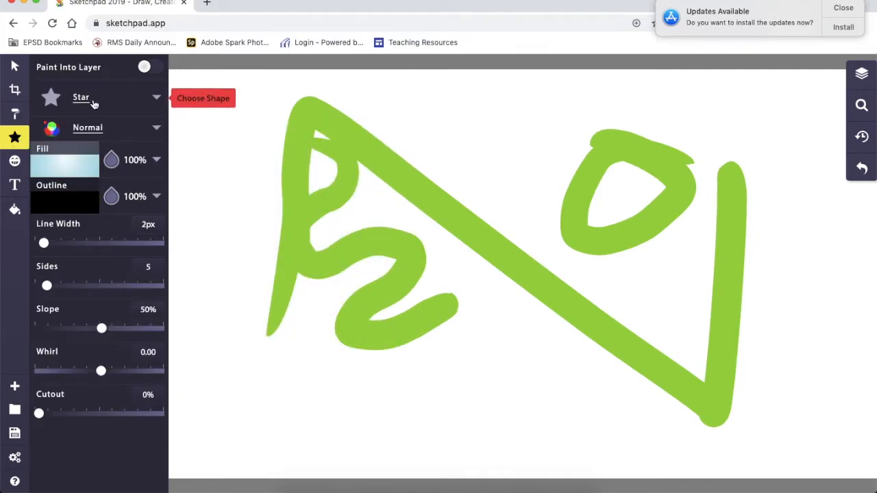
click(16, 164)
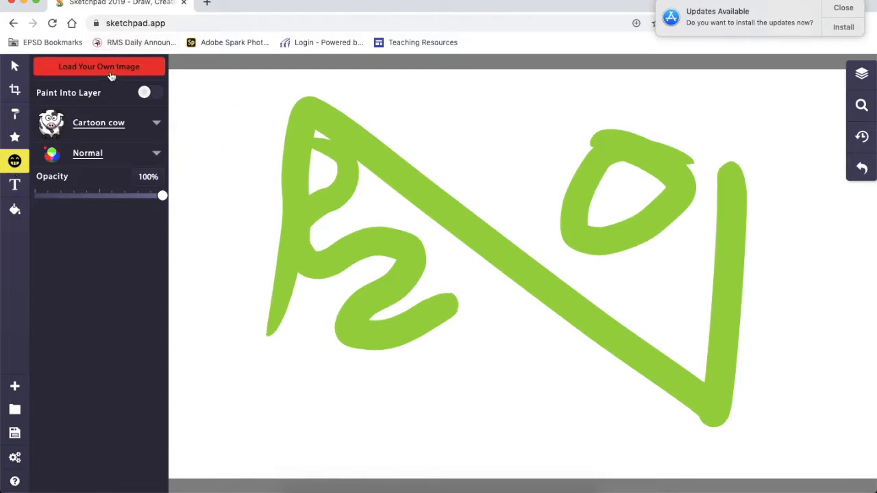
click(84, 128)
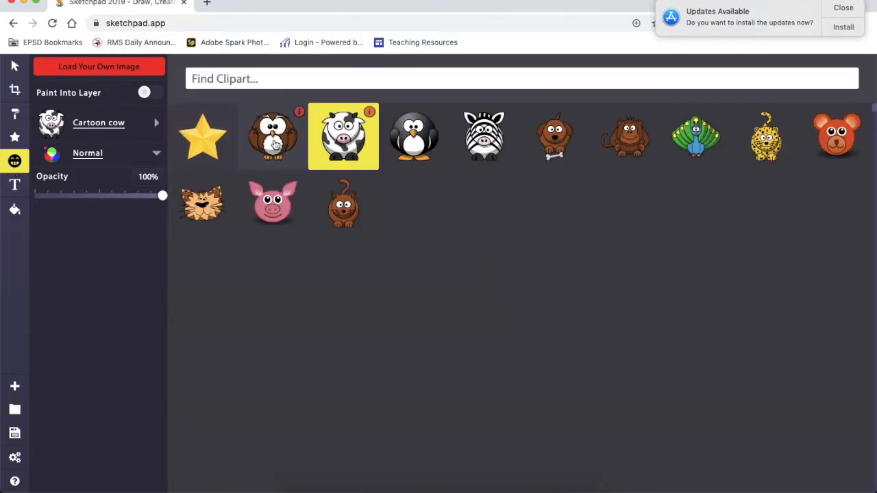
click(339, 270)
drag(542, 283, 405, 285)
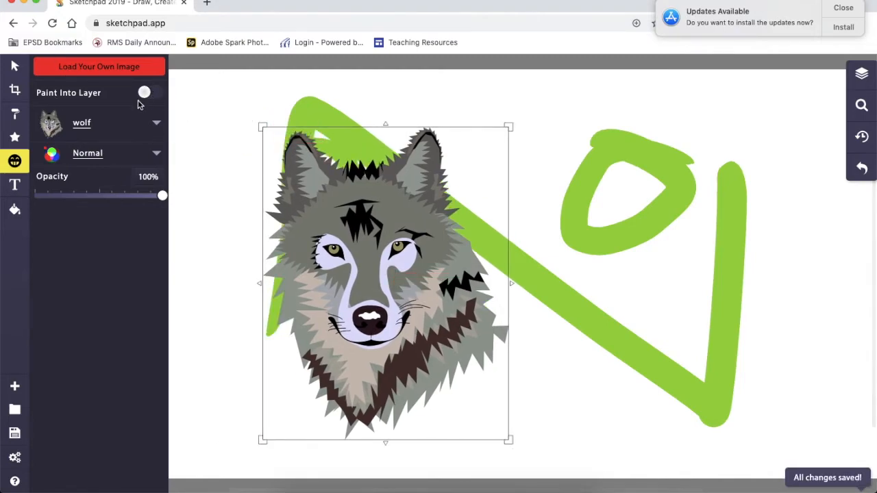
Load 1631eff97a35e4301a25e5f750cdd3f1.jpg from the Desktop and move the image left so it covers the wolf
click(118, 72)
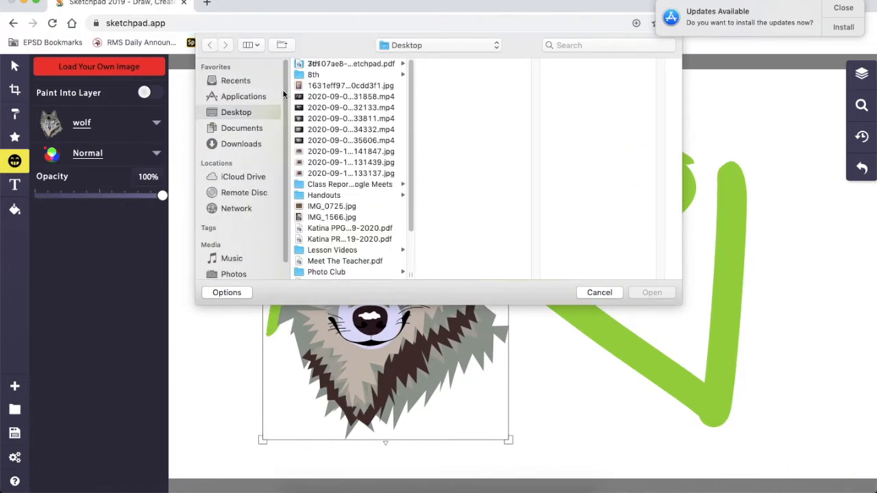
click(310, 98)
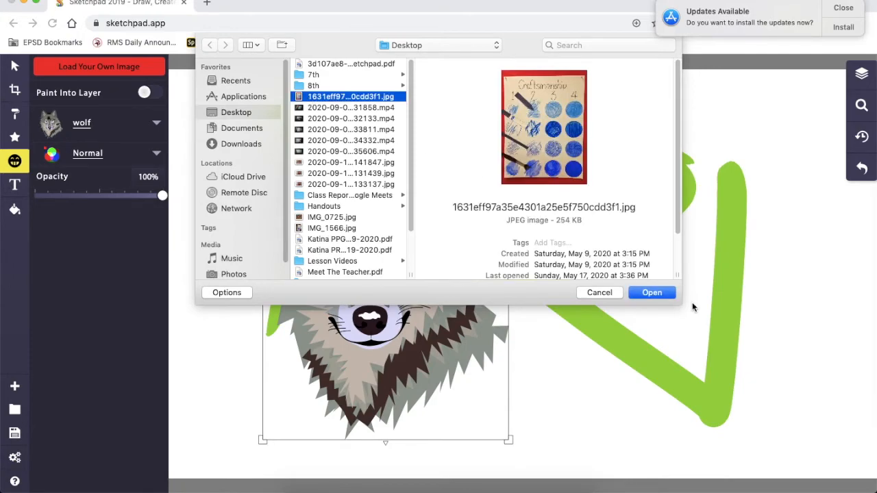
click(654, 292)
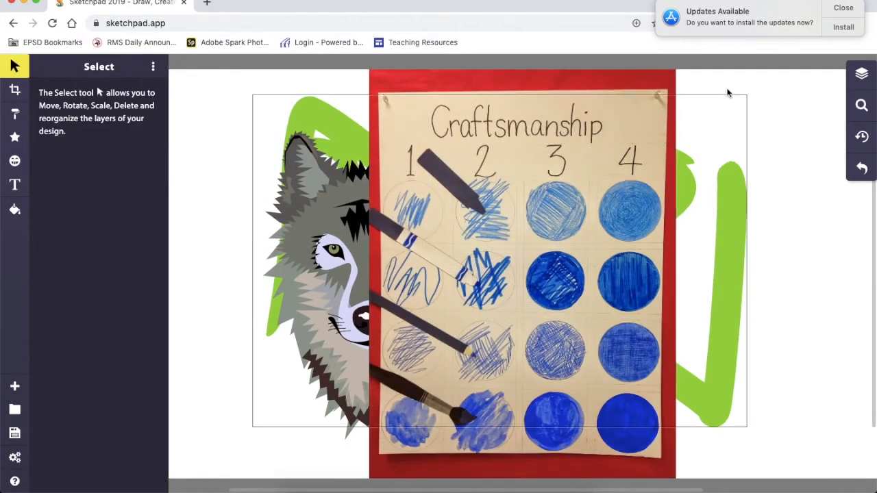
drag(490, 247, 372, 244)
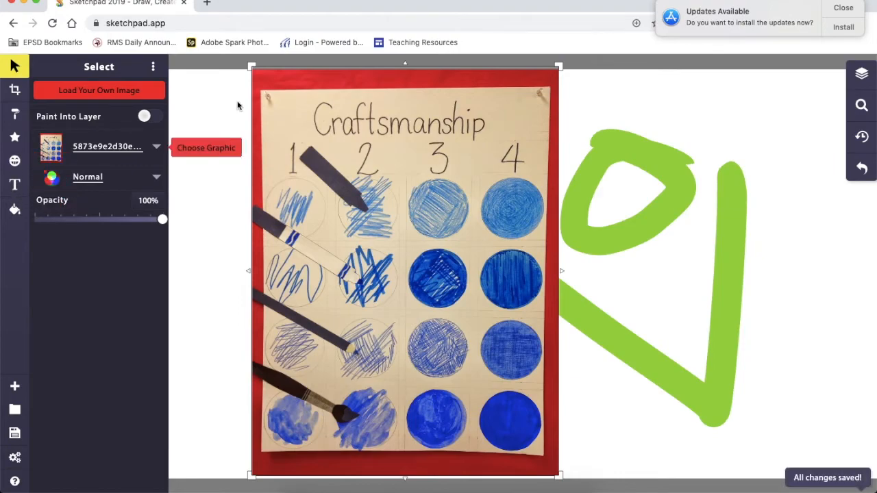
Duplicate the Craftsmanship photo's Clipart layer twice
click(861, 73)
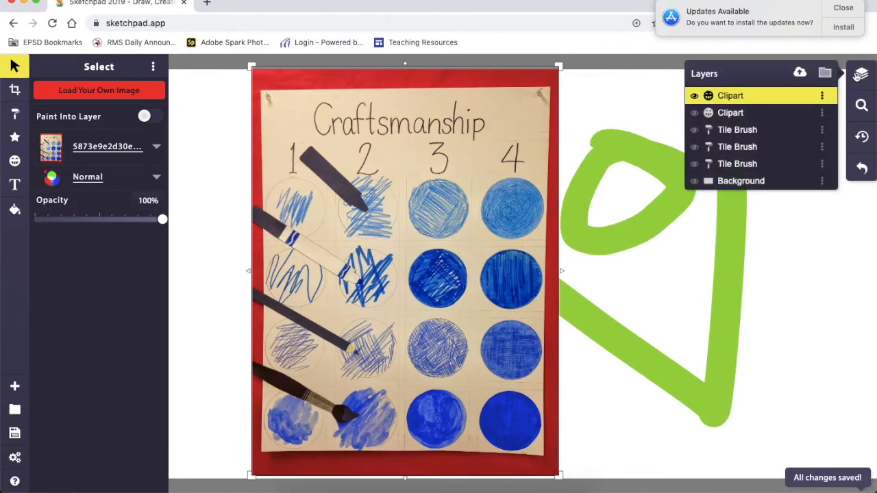
click(822, 96)
click(787, 185)
click(823, 95)
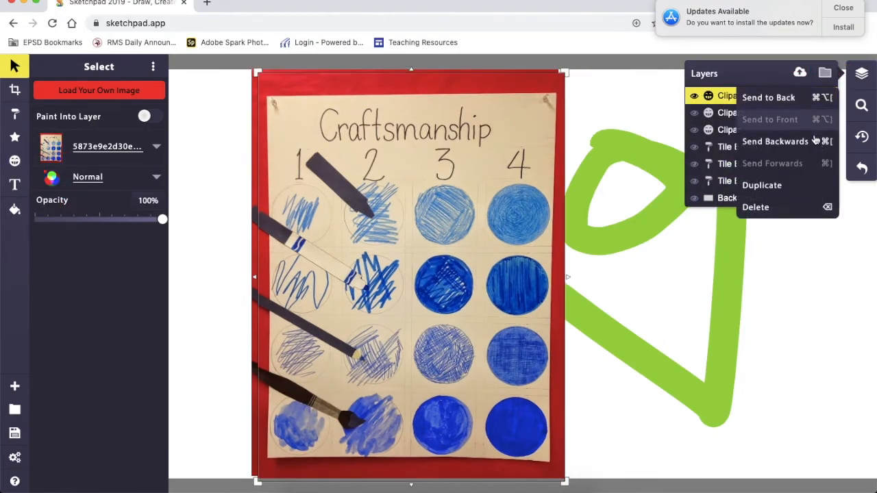
click(762, 185)
Delete both duplicates of the Craftsmanship photo and its original layer
click(822, 97)
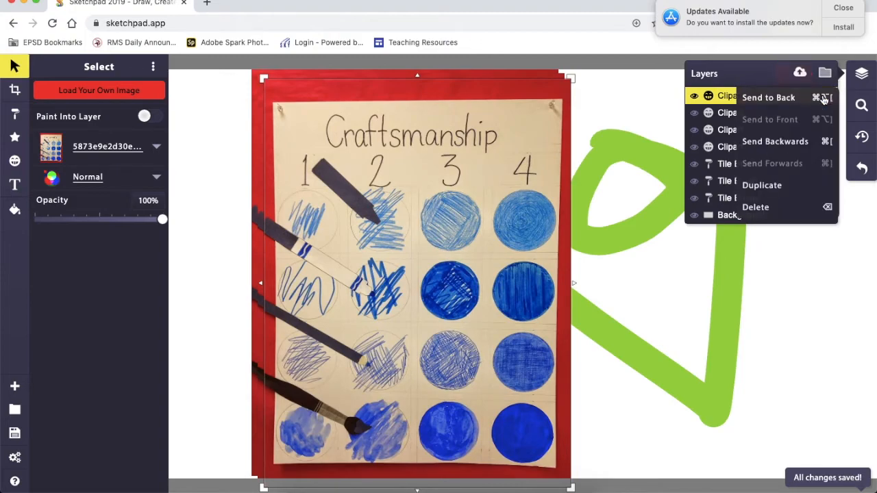
click(801, 204)
click(823, 99)
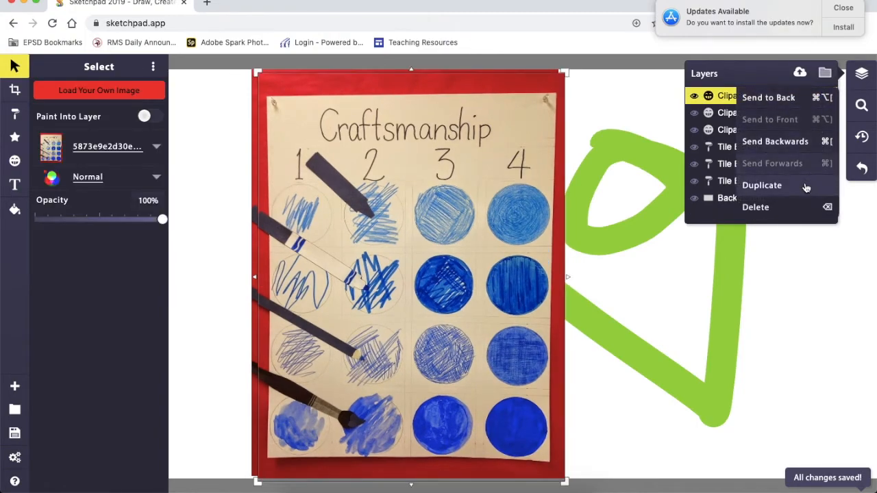
click(788, 207)
click(822, 98)
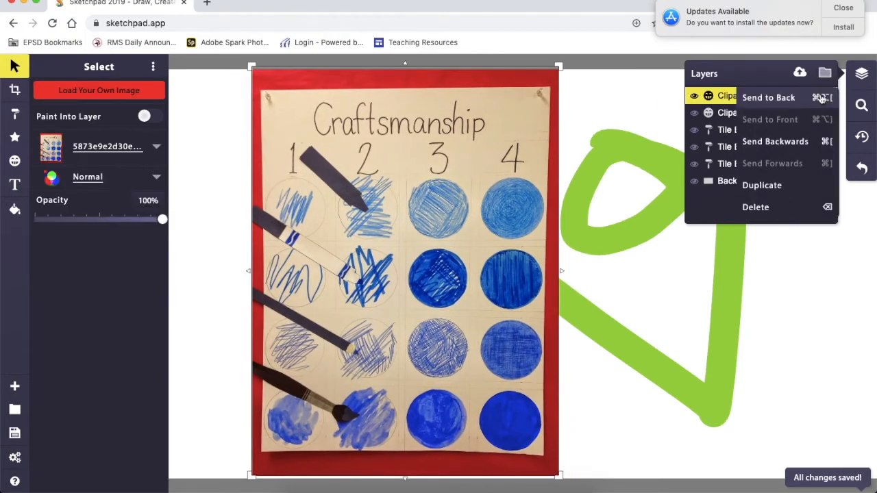
click(827, 206)
Select the wolf Clipart layer together with the three Tile Brush layers and delete them all, keeping only the Background layer
click(727, 97)
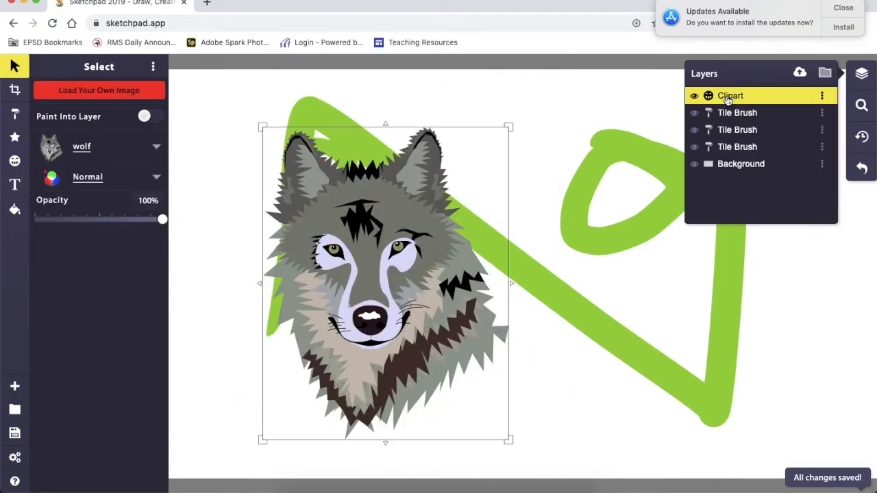
shift+click(728, 101)
key(shift+Down)
key(shift+Down)
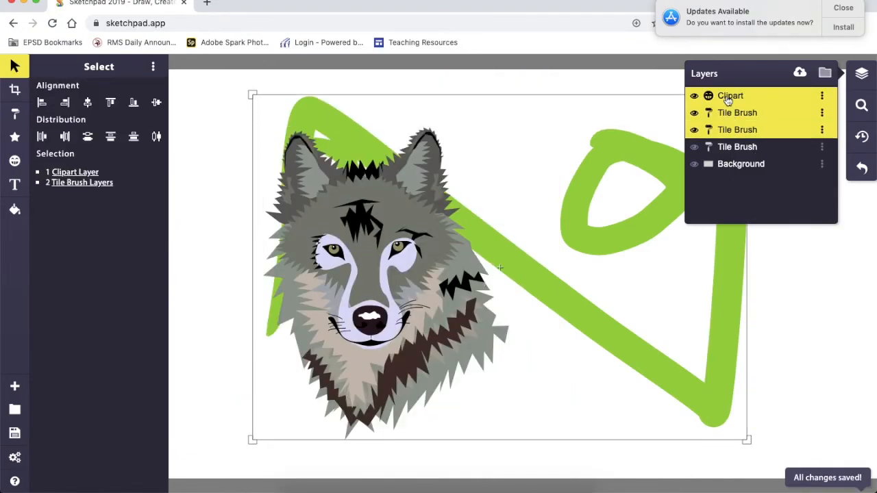
right_click(817, 99)
click(822, 101)
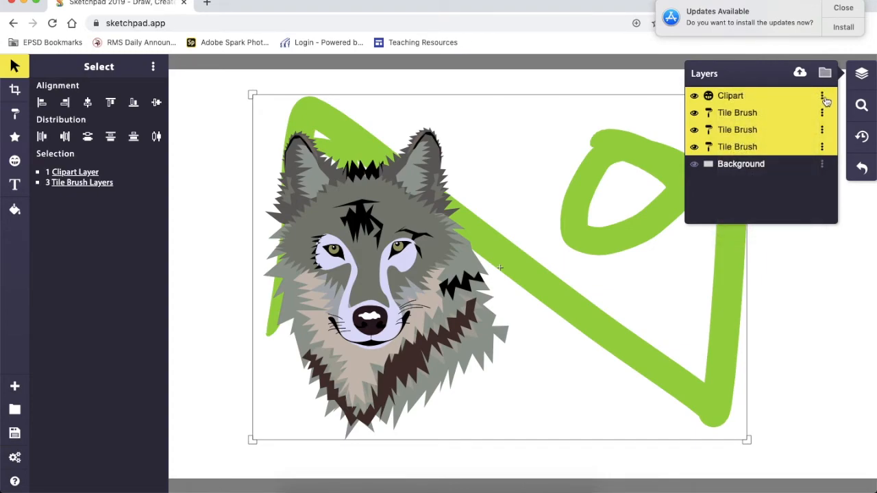
click(823, 97)
click(791, 210)
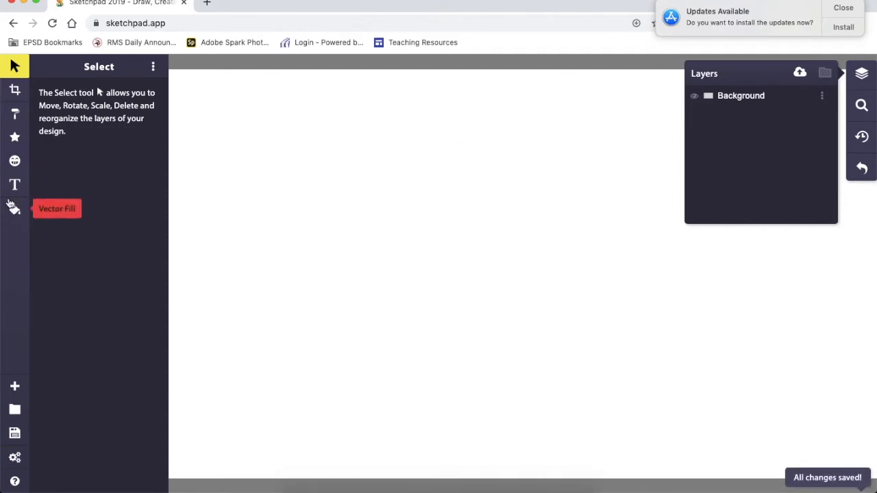
Fill the blank background with the radial gradient of black centre, red ring and yellow edge using Vector Fill
click(15, 185)
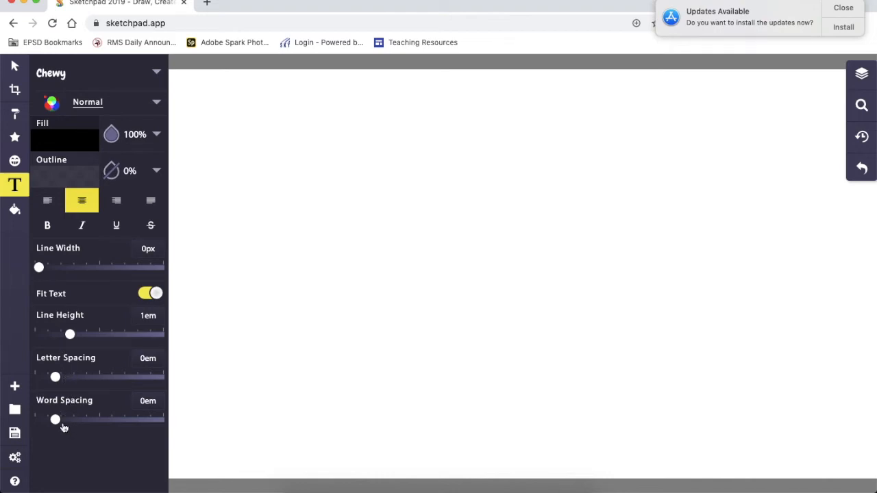
click(20, 215)
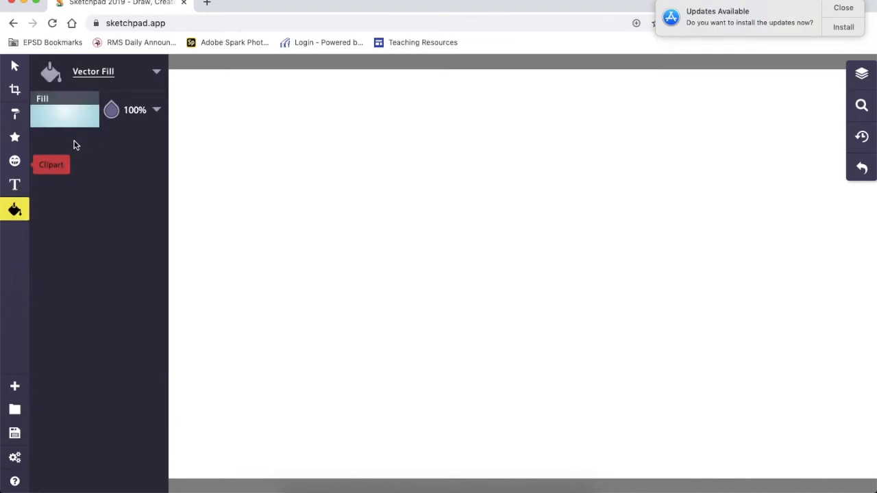
click(78, 124)
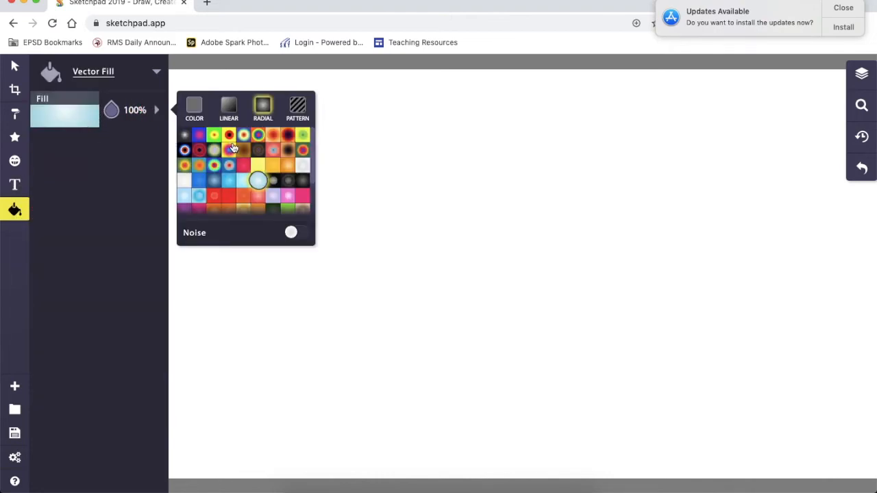
click(229, 134)
click(550, 225)
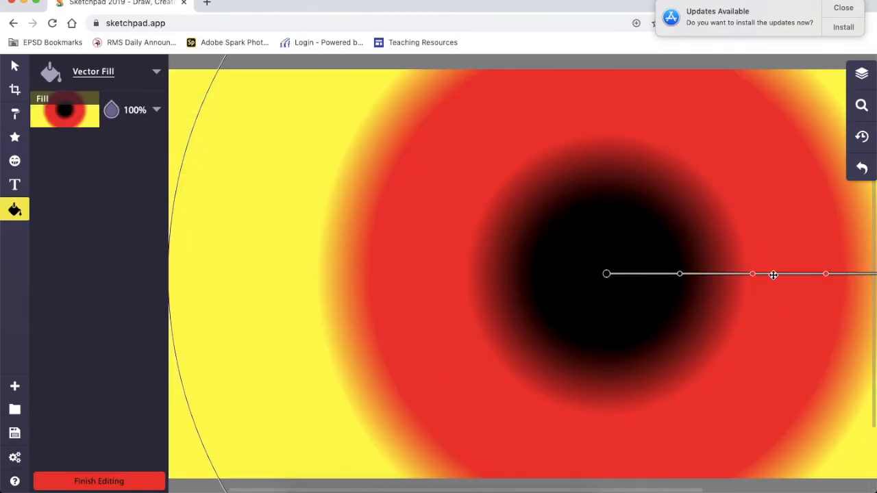
Move the three inner stops of the background's radial gradient closer to its centre and check the layer list
drag(679, 275, 648, 274)
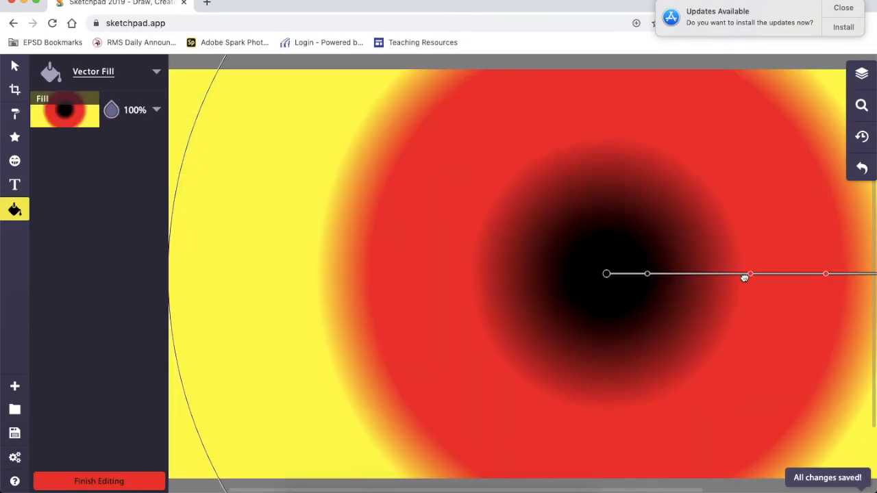
drag(745, 277, 706, 277)
drag(811, 278, 771, 277)
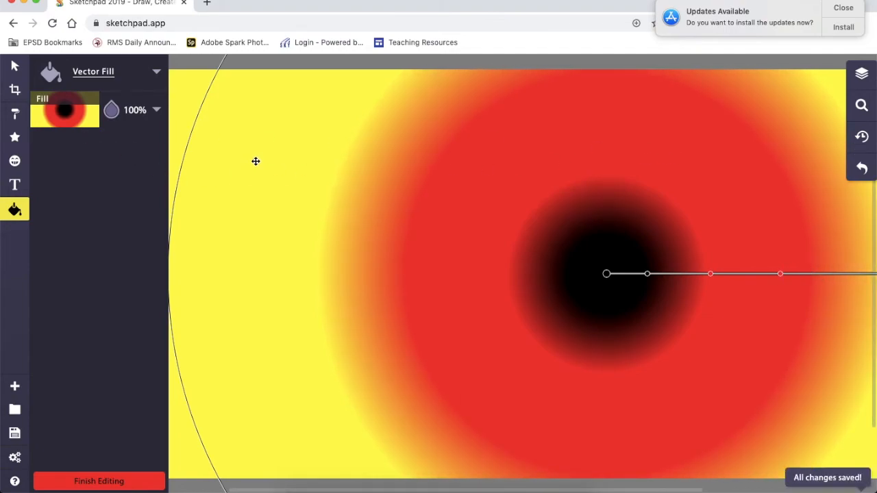
click(862, 74)
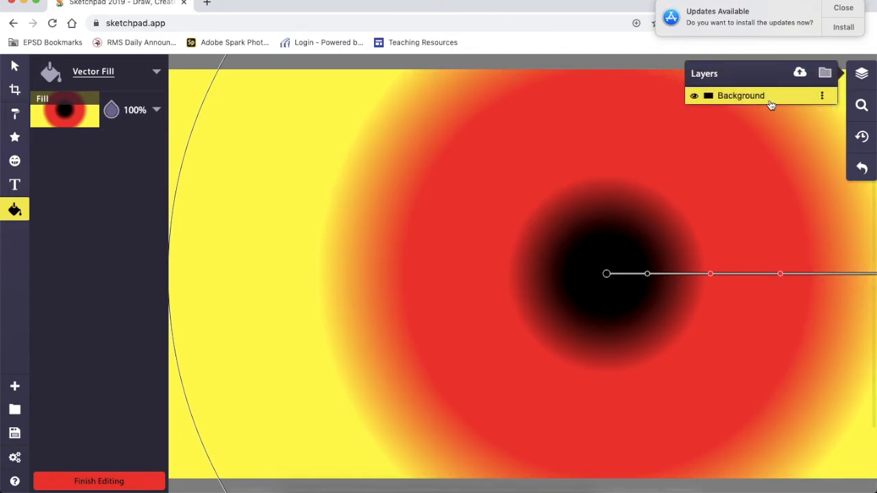
Download the drawing as a PDF and move the downloaded file onto the desktop
click(15, 435)
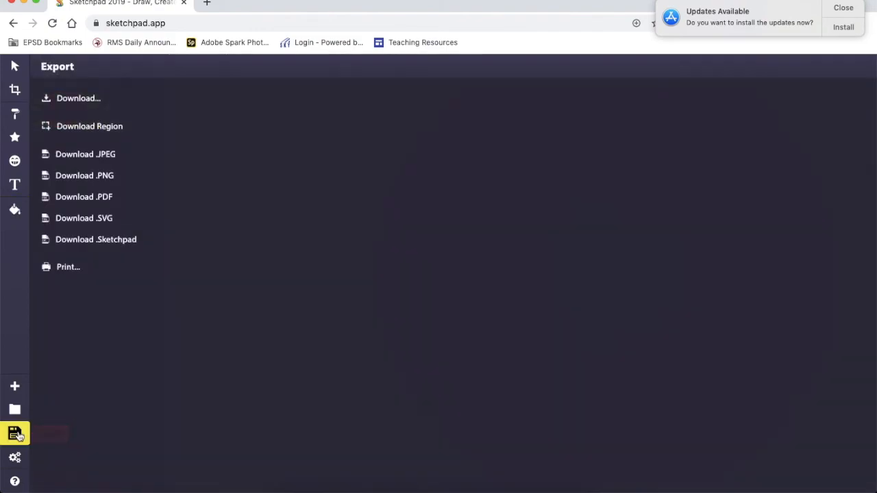
click(84, 197)
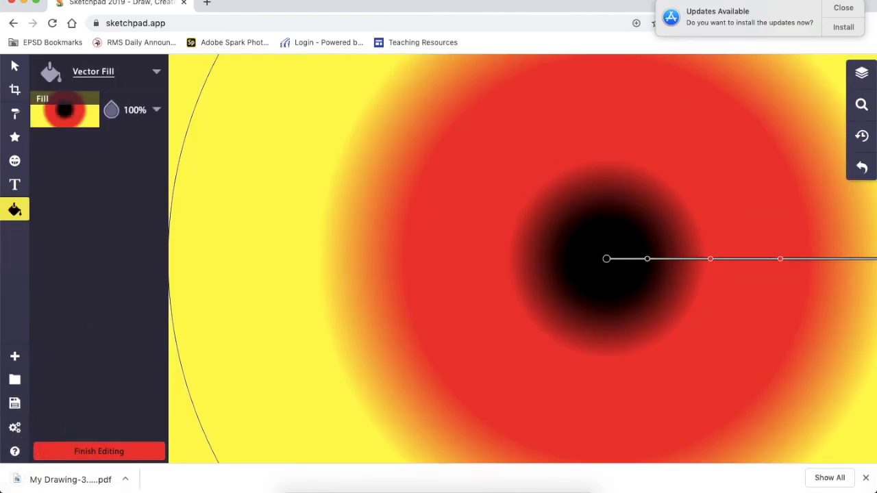
drag(2, 231, 126, 231)
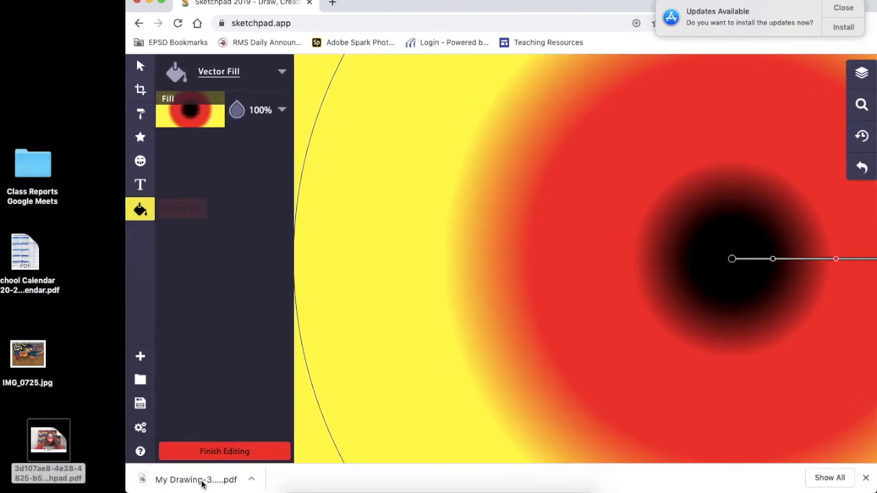
mouse_move(204, 482)
mouse_down()
mouse_move(84, 108)
mouse_move(62, 93)
mouse_up()
double_click(391, 8)
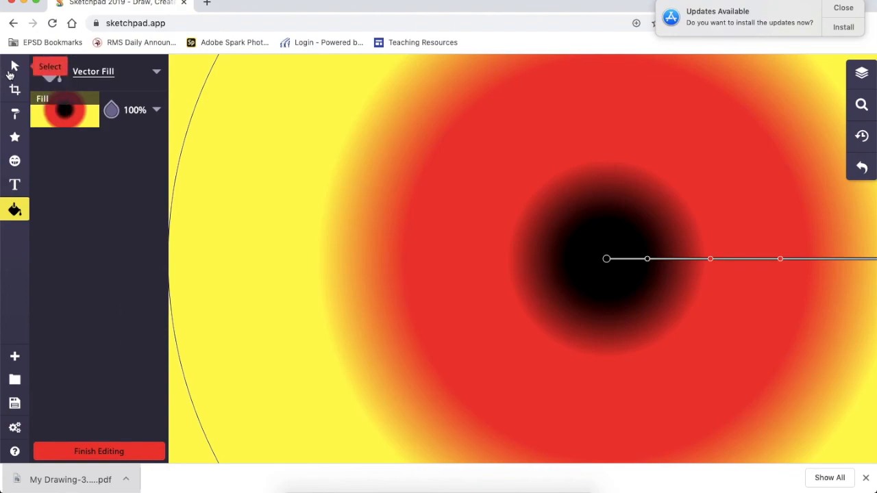
click(13, 68)
click(15, 90)
click(11, 113)
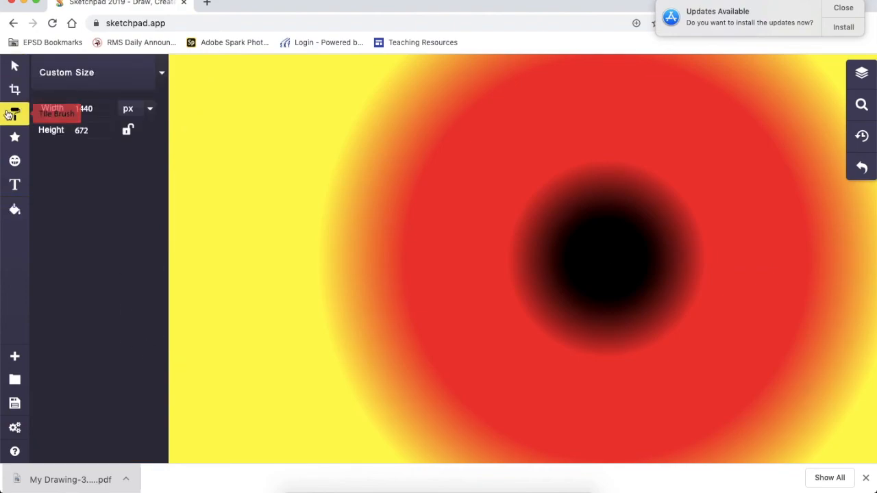
click(15, 137)
click(14, 161)
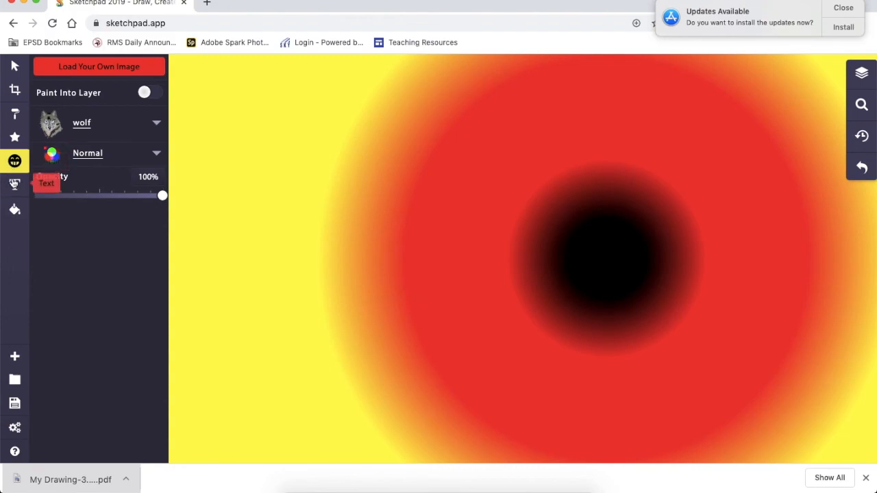
click(15, 185)
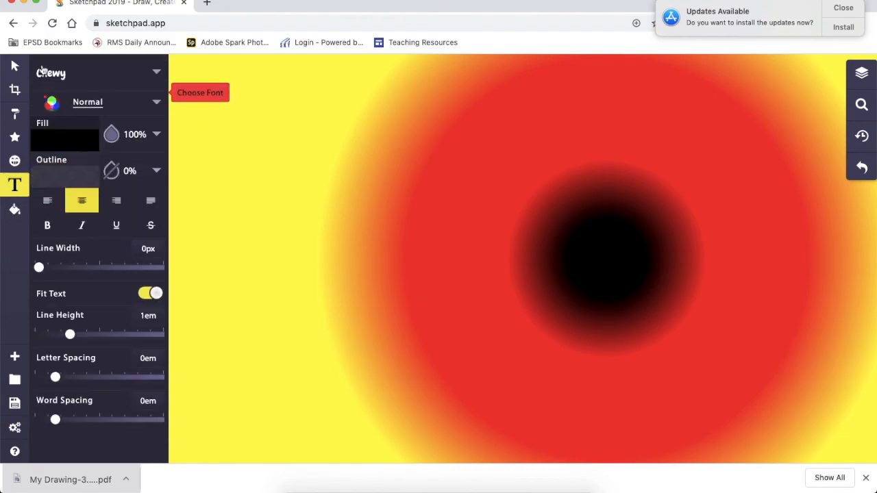